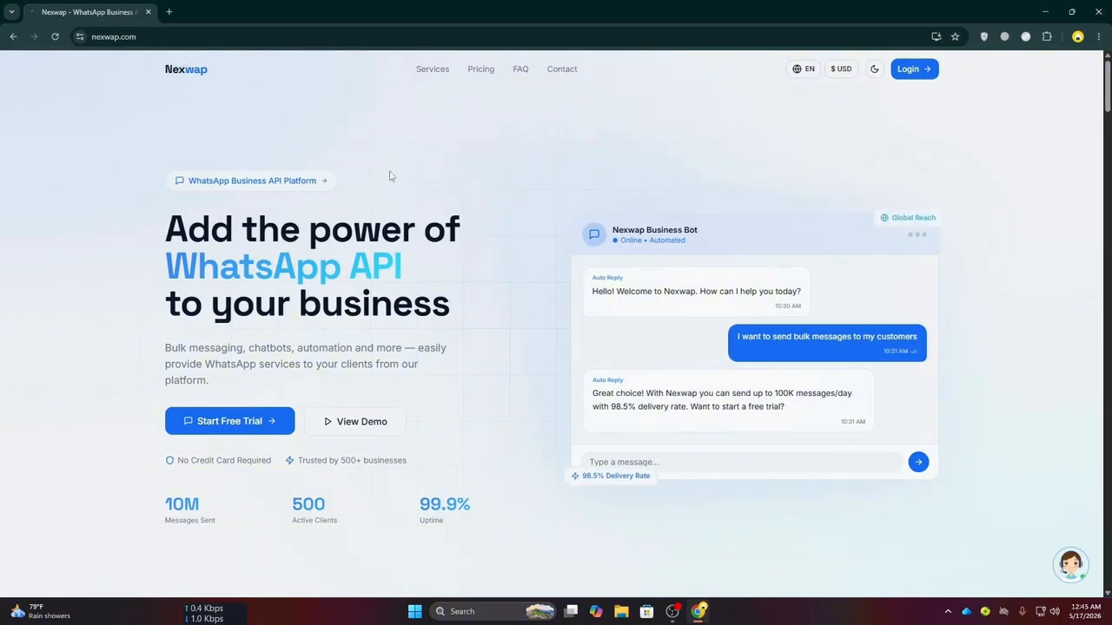
Look over the Nexwap landing page and view its Services section
{"action": "scroll", "coordinate": [99, 194], "scroll_direction": "down", "scroll_amount": 5}
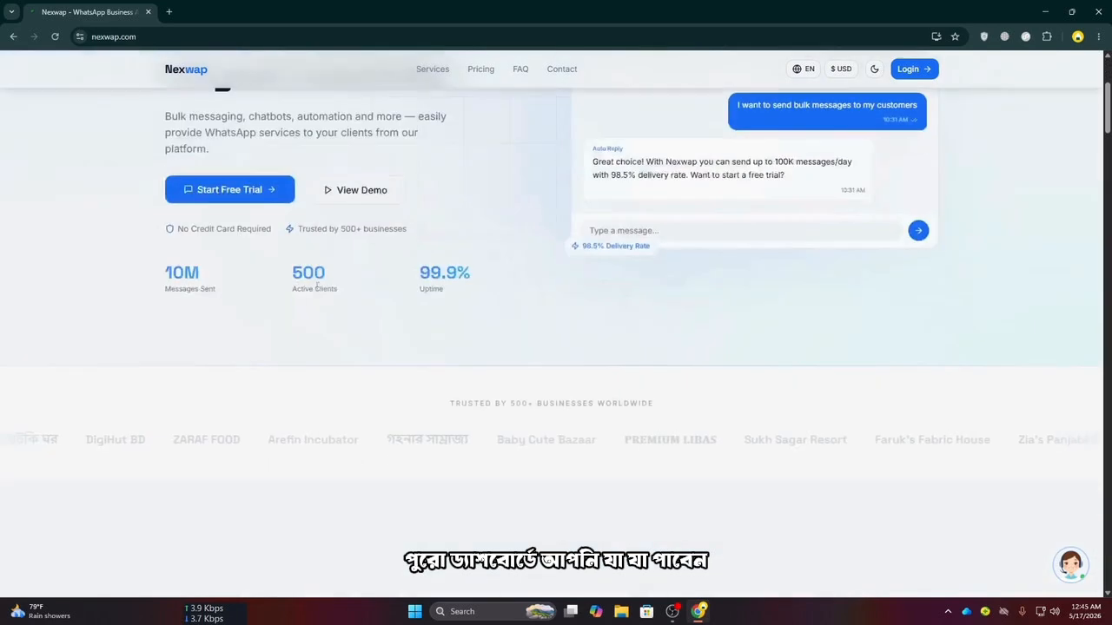
{"action": "scroll", "coordinate": [173, 299], "scroll_direction": "up", "scroll_amount": 2}
{"action": "scroll", "coordinate": [174, 298], "scroll_direction": "down", "scroll_amount": 5}
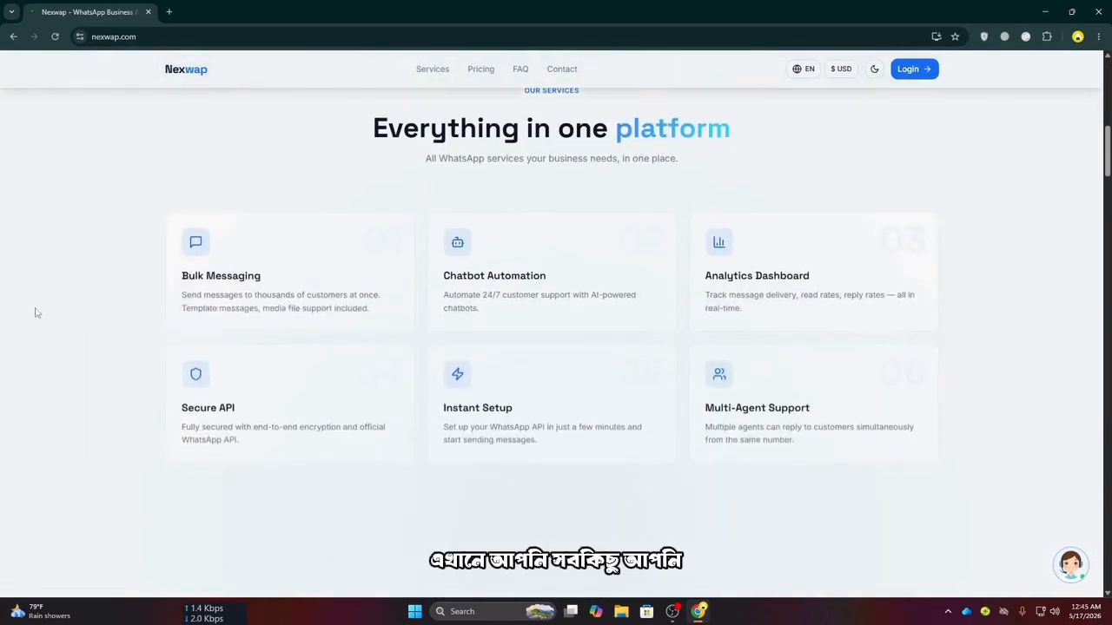
{"action": "scroll", "coordinate": [499, 308], "scroll_direction": "down", "scroll_amount": 5}
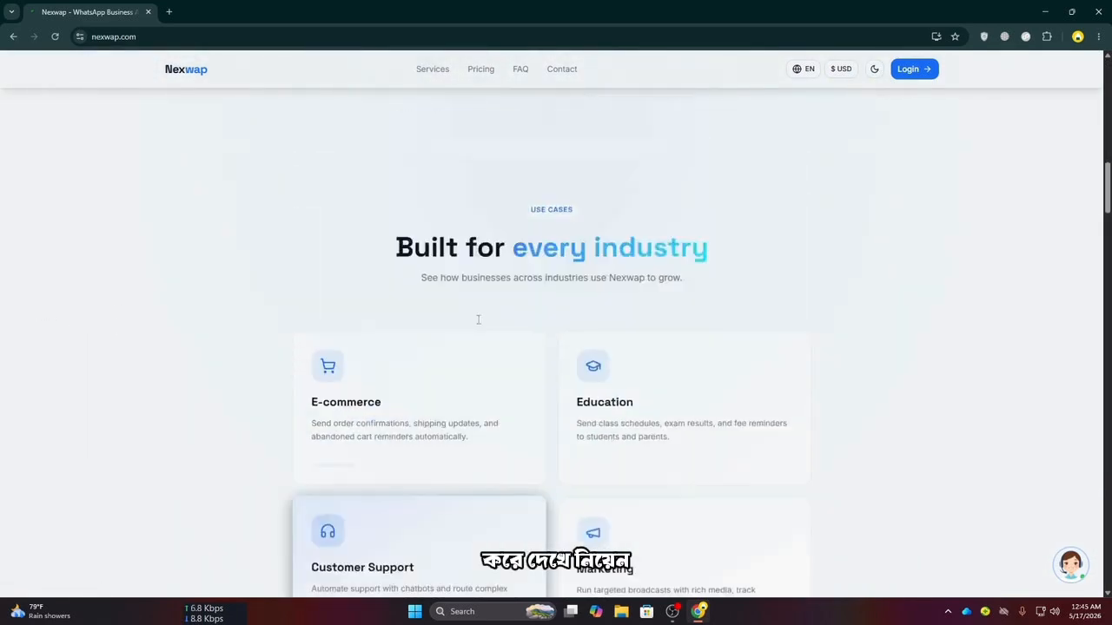
{"action": "scroll", "coordinate": [478, 318], "scroll_direction": "up", "scroll_amount": 7}
{"action": "left_click", "coordinate": [434, 71]}
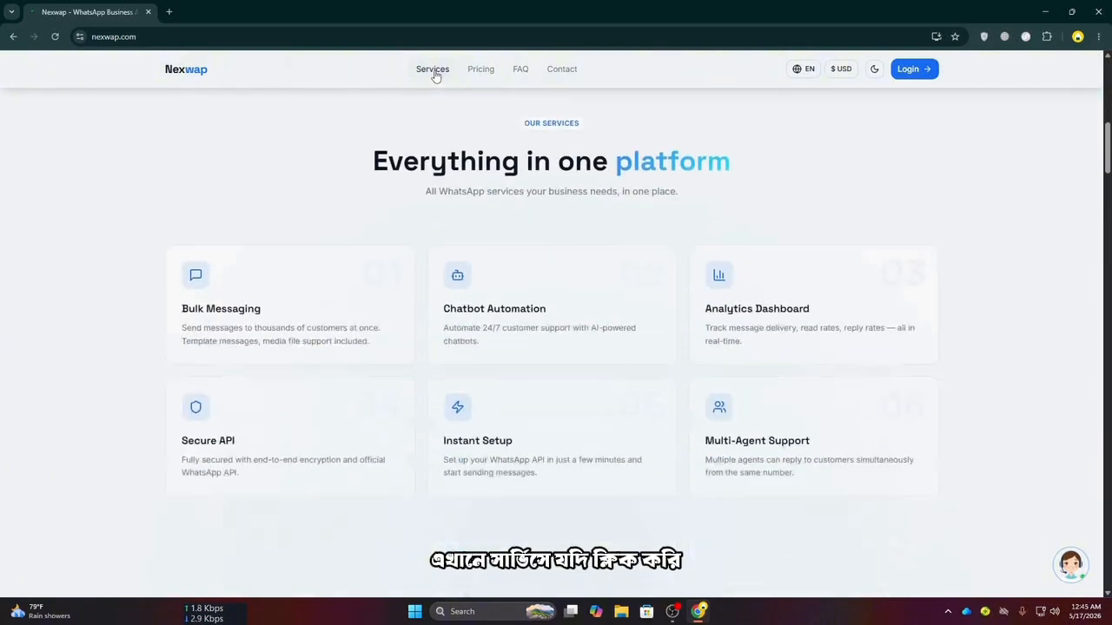
{"action": "scroll", "coordinate": [503, 252], "scroll_direction": "up", "scroll_amount": 3}
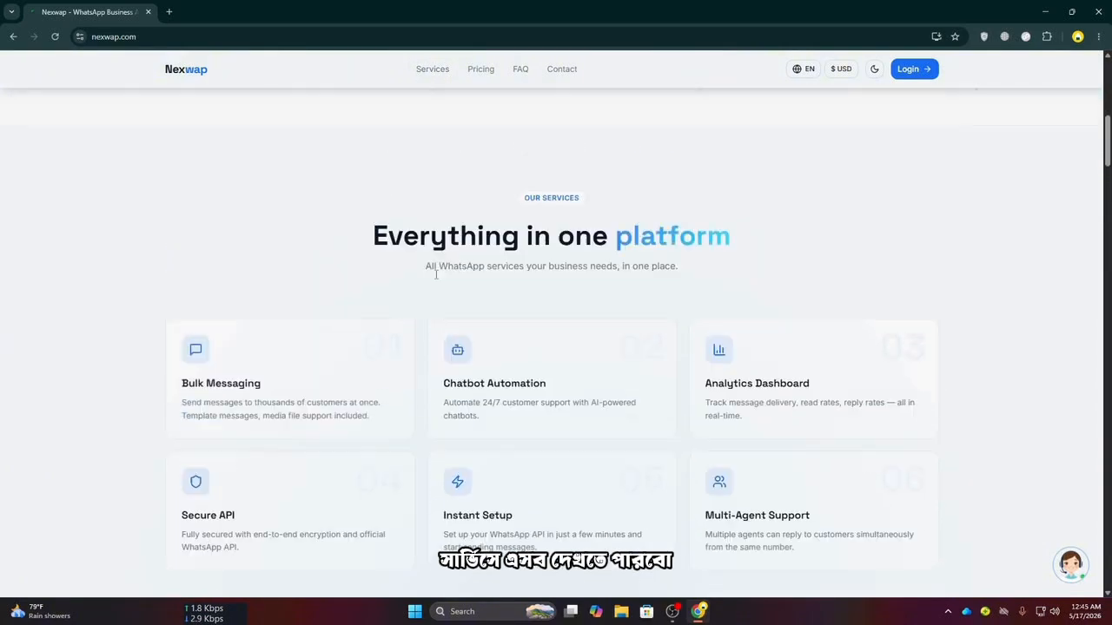
View the Pricing section and compare the monthly plans from Free to Enterprise with their included features
{"action": "left_click", "coordinate": [480, 69]}
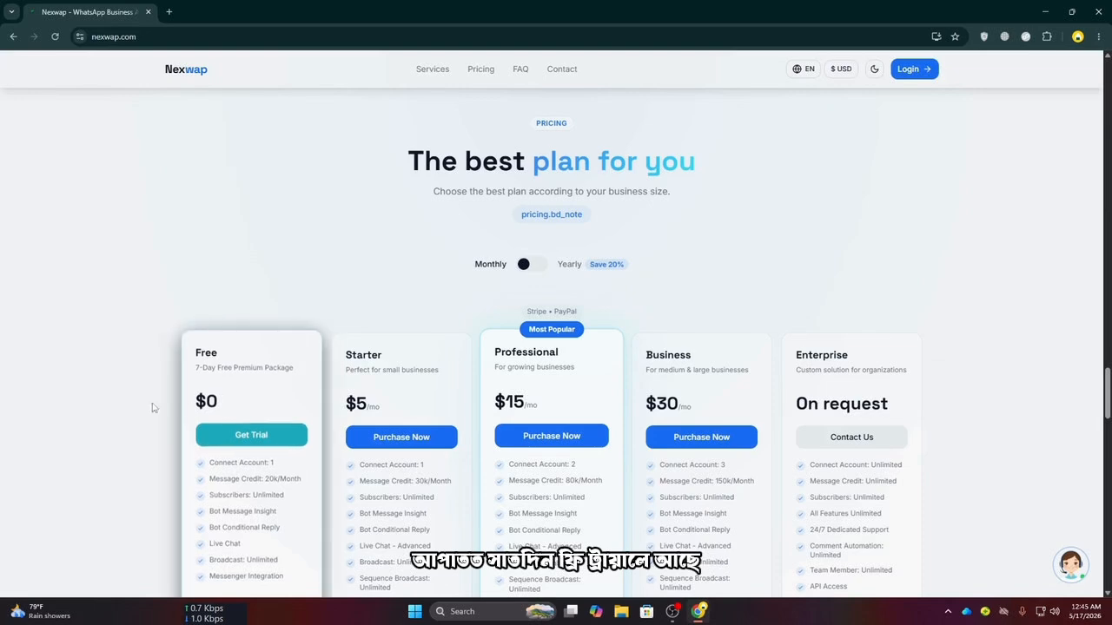
{"action": "scroll", "coordinate": [226, 400], "scroll_direction": "down", "scroll_amount": 1}
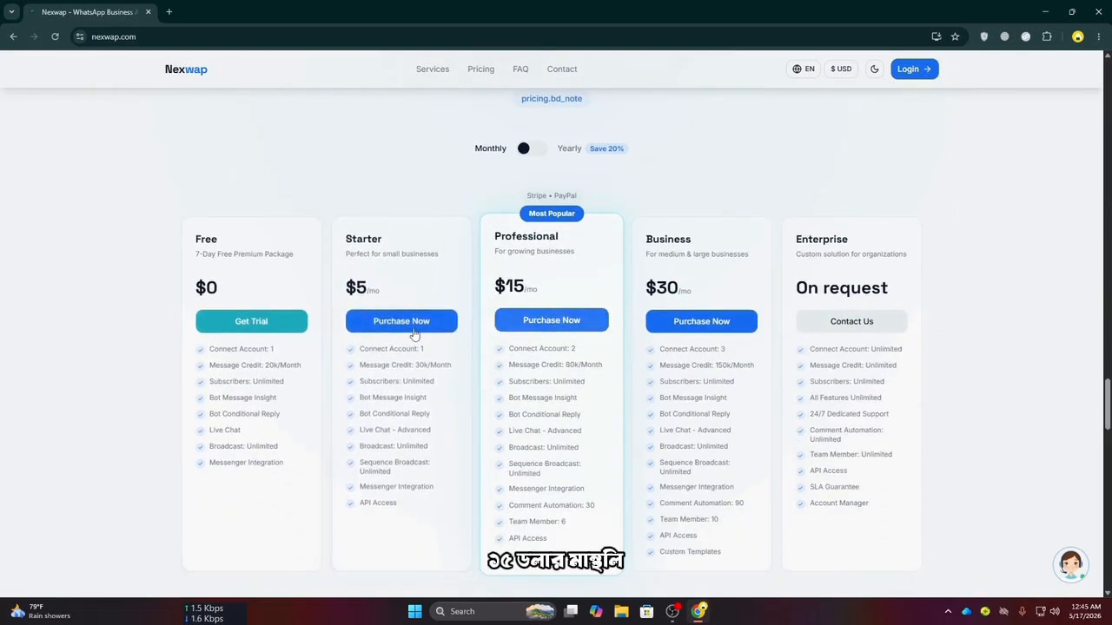
{"action": "scroll", "coordinate": [425, 337], "scroll_direction": "up", "scroll_amount": 4}
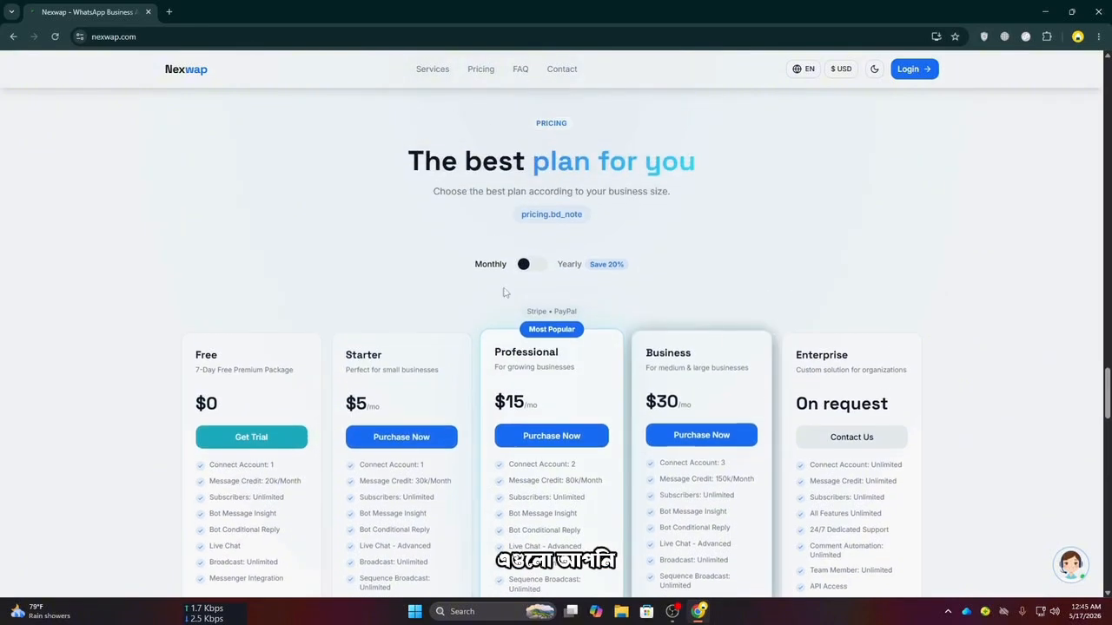
{"action": "scroll", "coordinate": [379, 232], "scroll_direction": "up", "scroll_amount": 3}
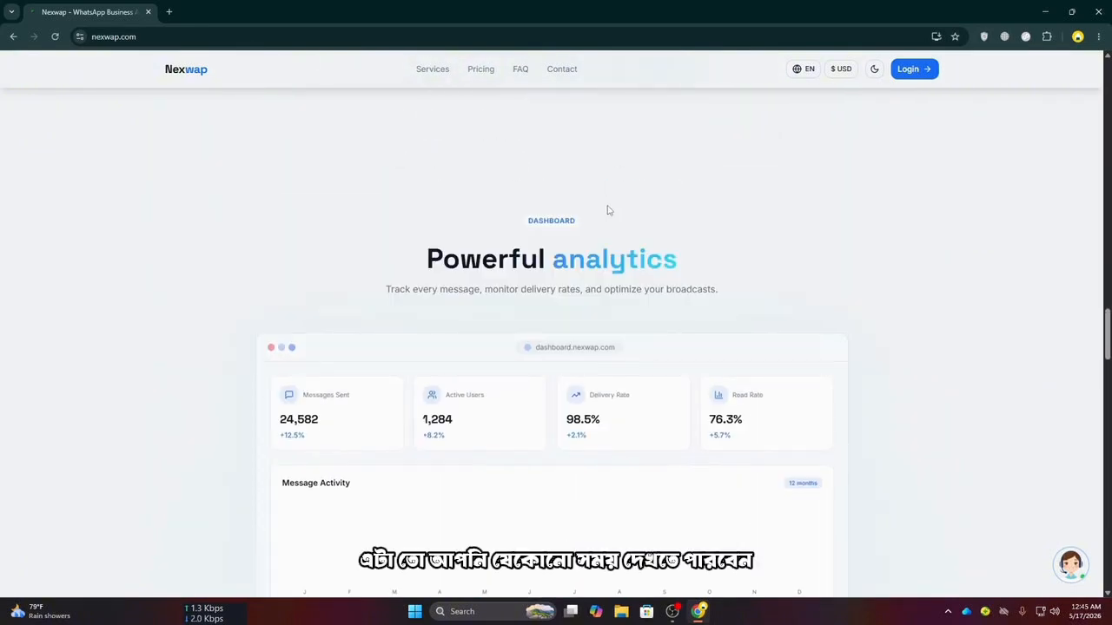
{"action": "scroll", "coordinate": [833, 171], "scroll_direction": "up", "scroll_amount": 3}
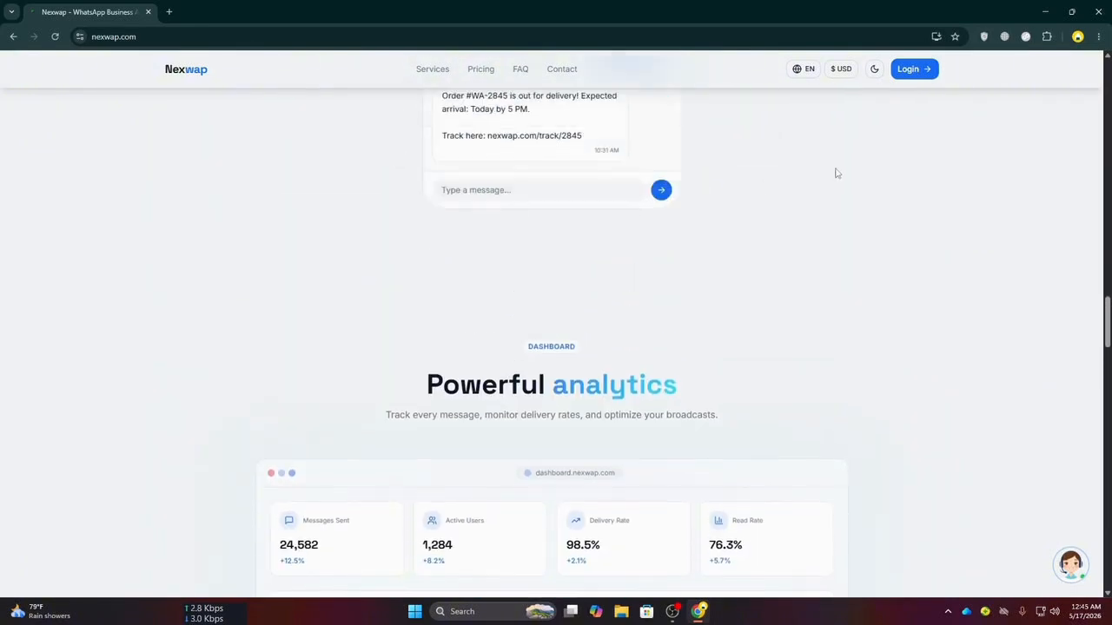
{"action": "scroll", "coordinate": [291, 272], "scroll_direction": "up", "scroll_amount": 2}
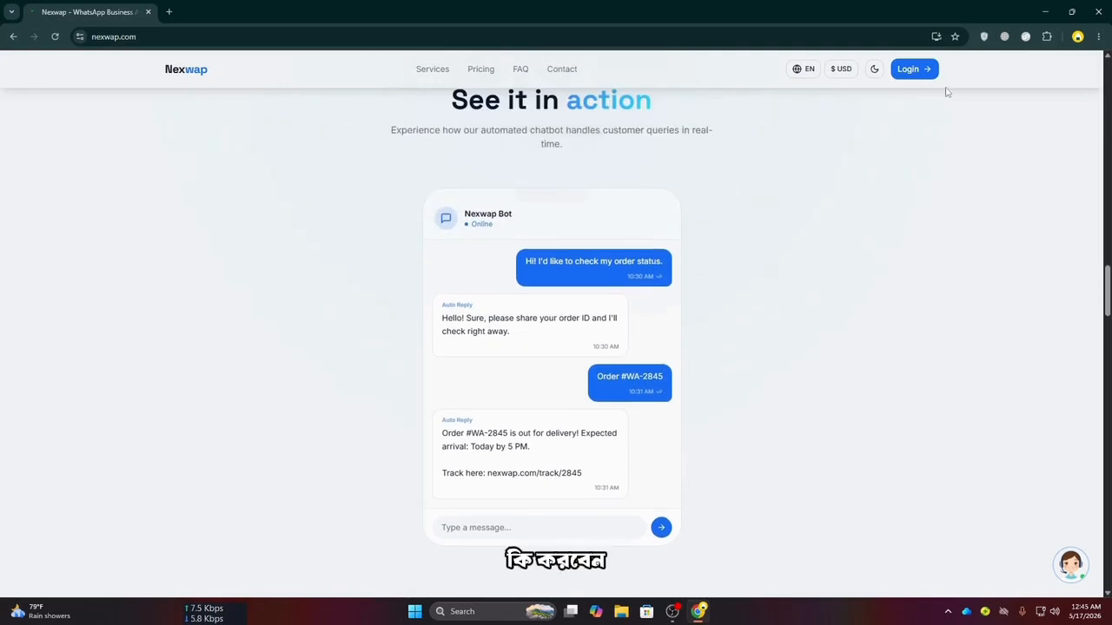
Open the new account sign-up form and go through its business name, phone number, email and password fields
{"action": "left_click", "coordinate": [920, 77]}
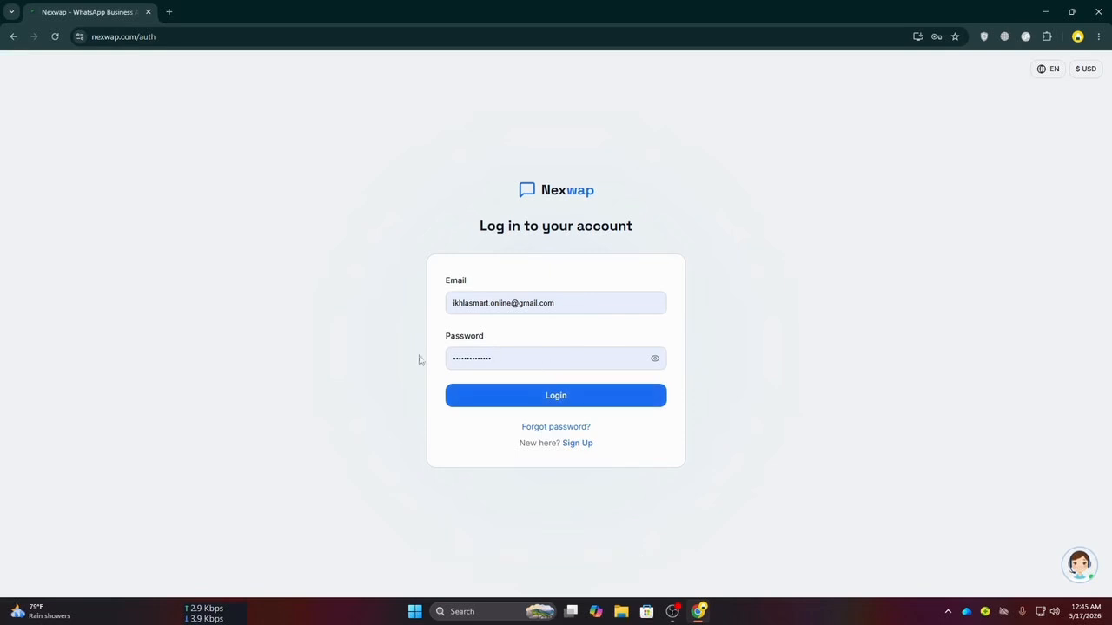
{"action": "left_click", "coordinate": [581, 446]}
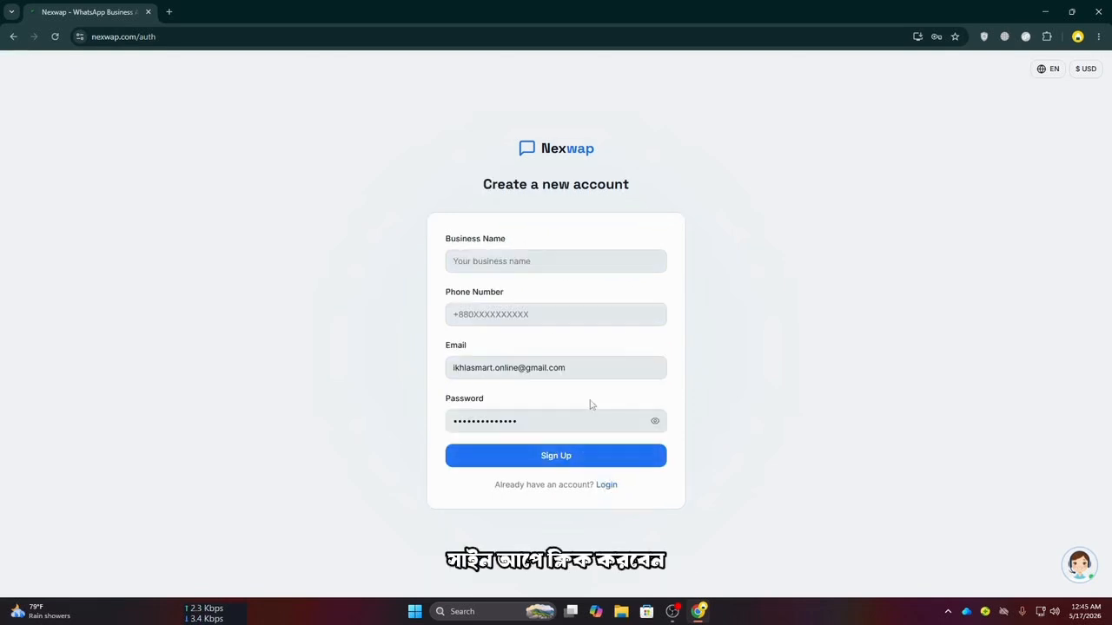
{"action": "left_click", "coordinate": [489, 270]}
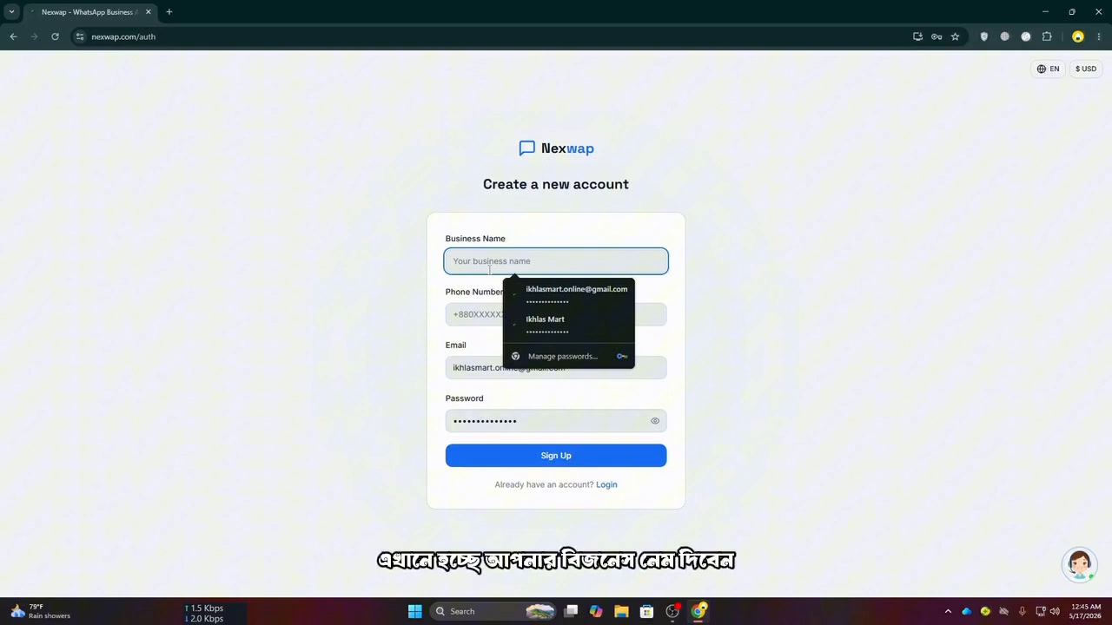
{"action": "left_click", "coordinate": [467, 317]}
{"action": "left_click", "coordinate": [480, 368]}
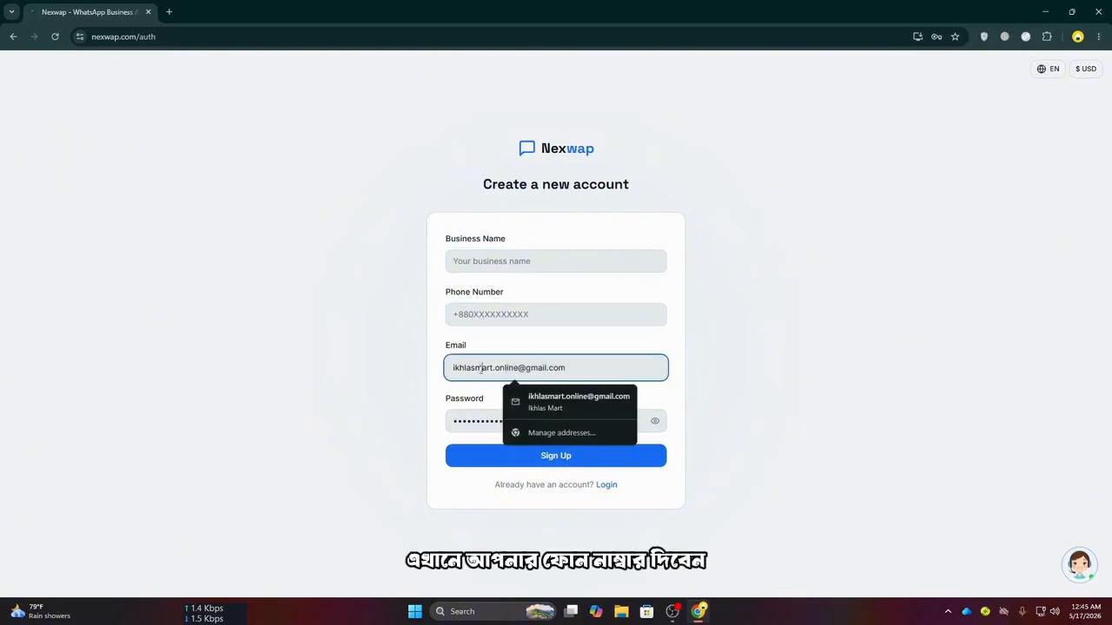
{"action": "left_click", "coordinate": [453, 426]}
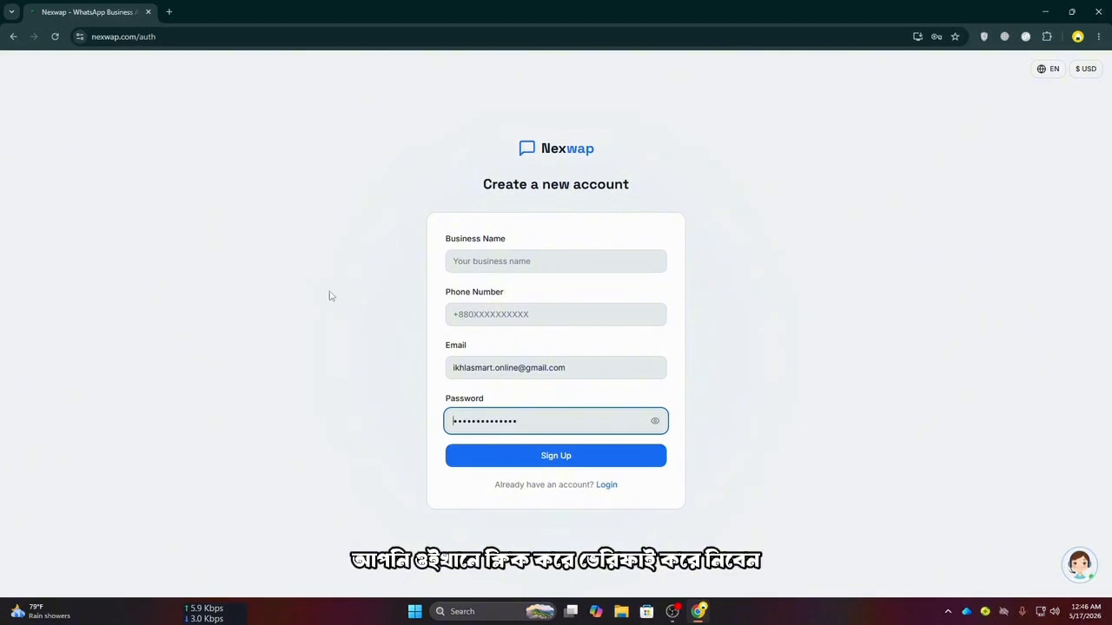
Return to the login form and log in to the existing account with the prefilled credentials
{"action": "left_click", "coordinate": [605, 486]}
{"action": "left_click", "coordinate": [567, 304]}
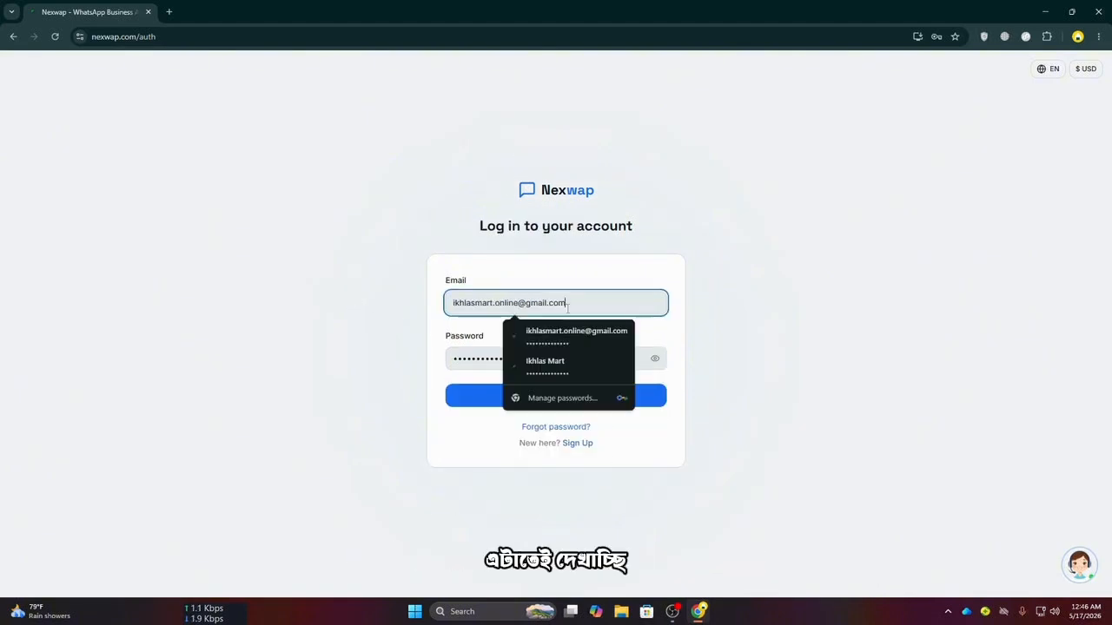
{"action": "left_click", "coordinate": [464, 403]}
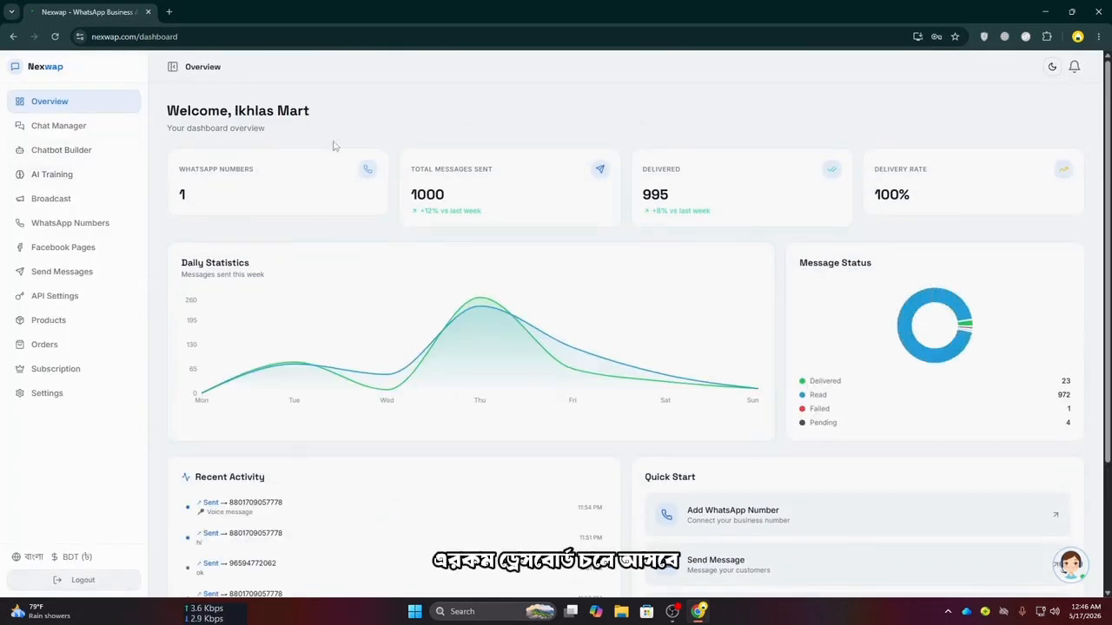
Switch the dashboard to dark mode and review the Overview statistics, recent activity and quick start shortcuts
{"action": "left_click", "coordinate": [1051, 68]}
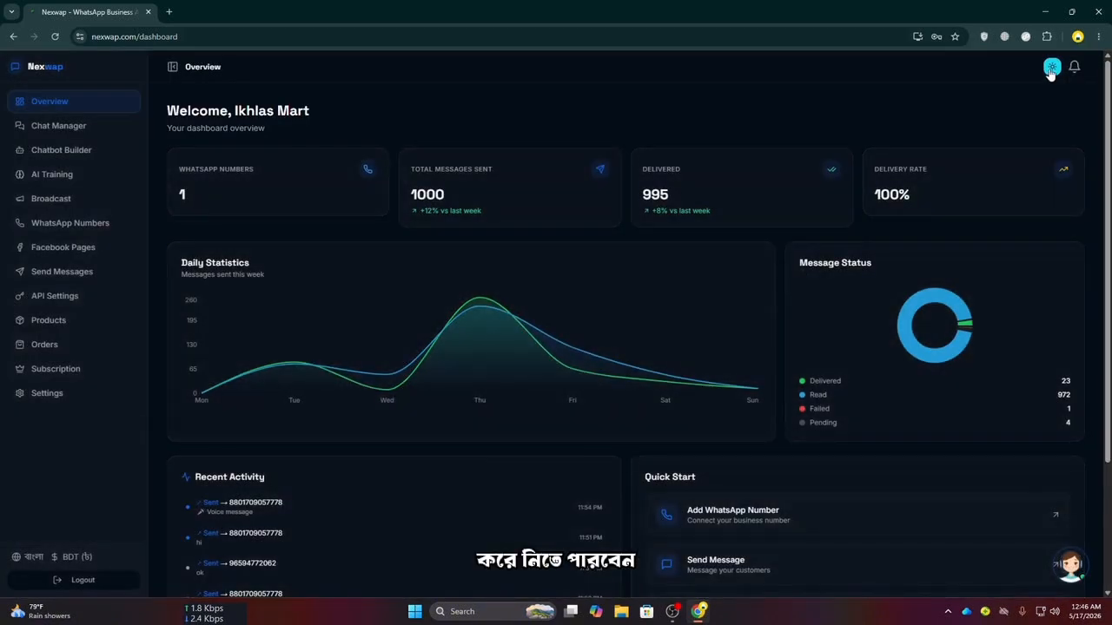
{"action": "scroll", "coordinate": [350, 414], "scroll_direction": "down", "scroll_amount": 2}
{"action": "scroll", "coordinate": [674, 254], "scroll_direction": "up", "scroll_amount": 2}
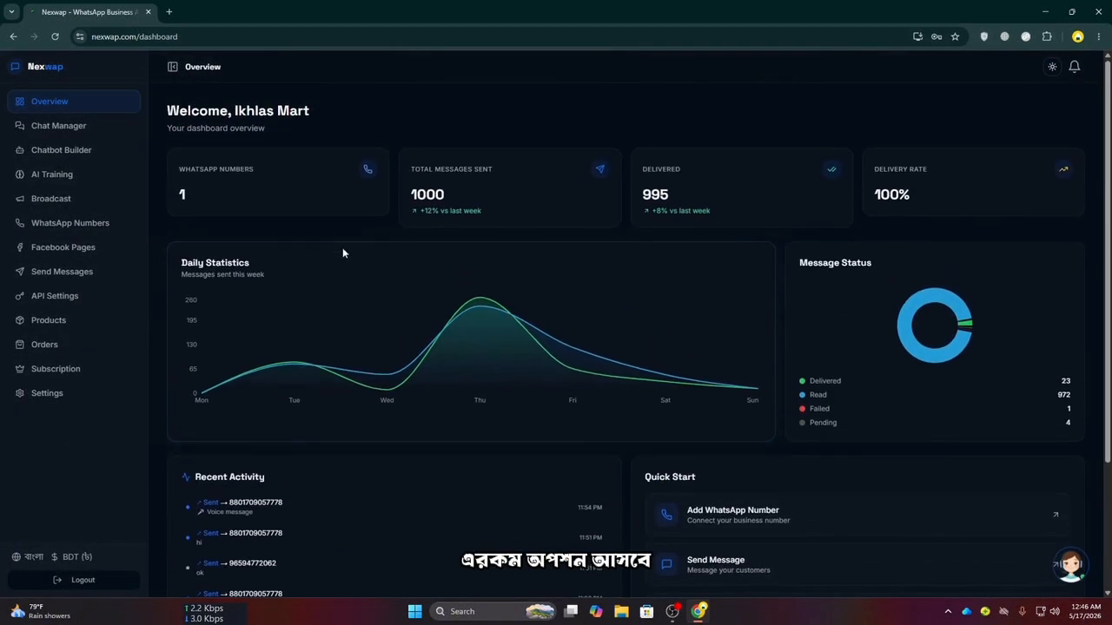
{"action": "mouse_move", "coordinate": [315, 314]}
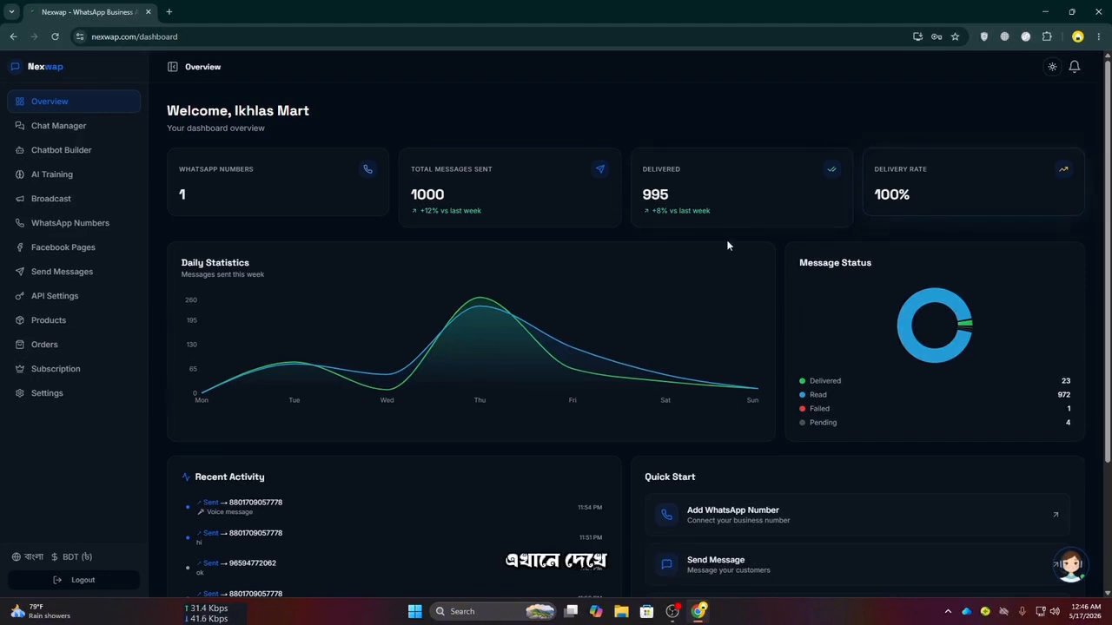
{"action": "scroll", "coordinate": [533, 223], "scroll_direction": "down", "scroll_amount": 2}
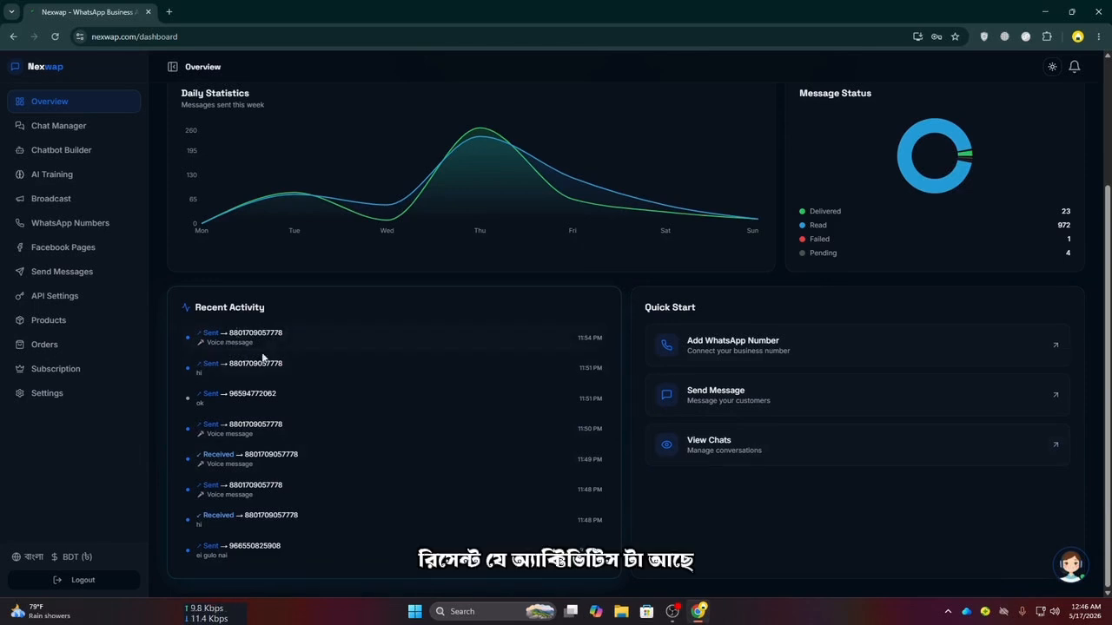
{"action": "scroll", "coordinate": [341, 345], "scroll_direction": "up", "scroll_amount": 3}
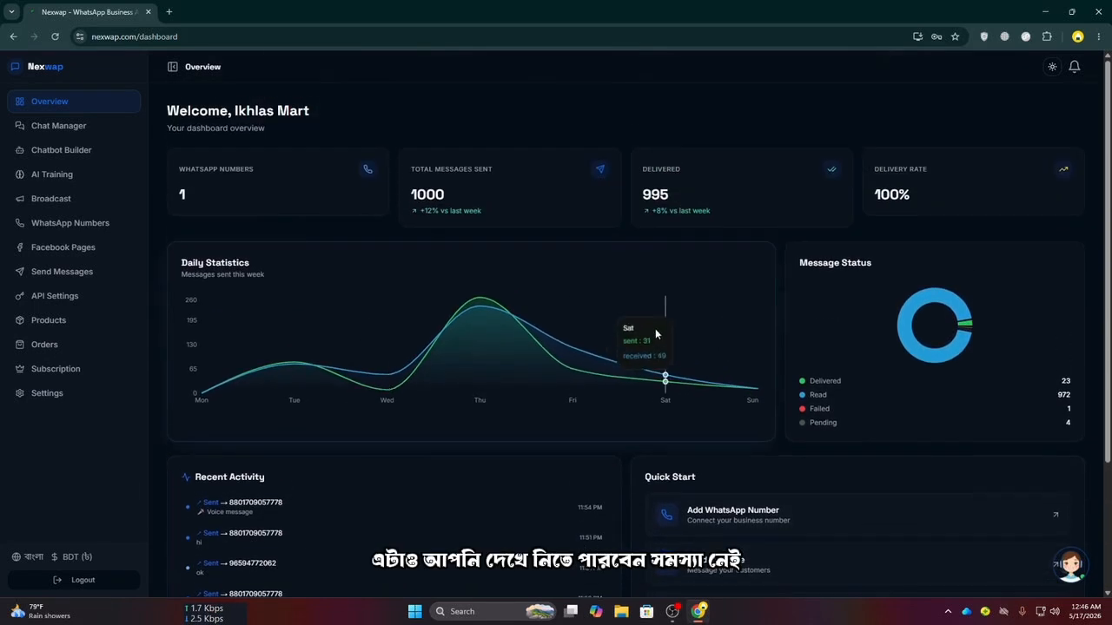
Open the Chat Manager, look through the chat list and open the starred conversation whose last message is "ok"
{"action": "left_click", "coordinate": [73, 137]}
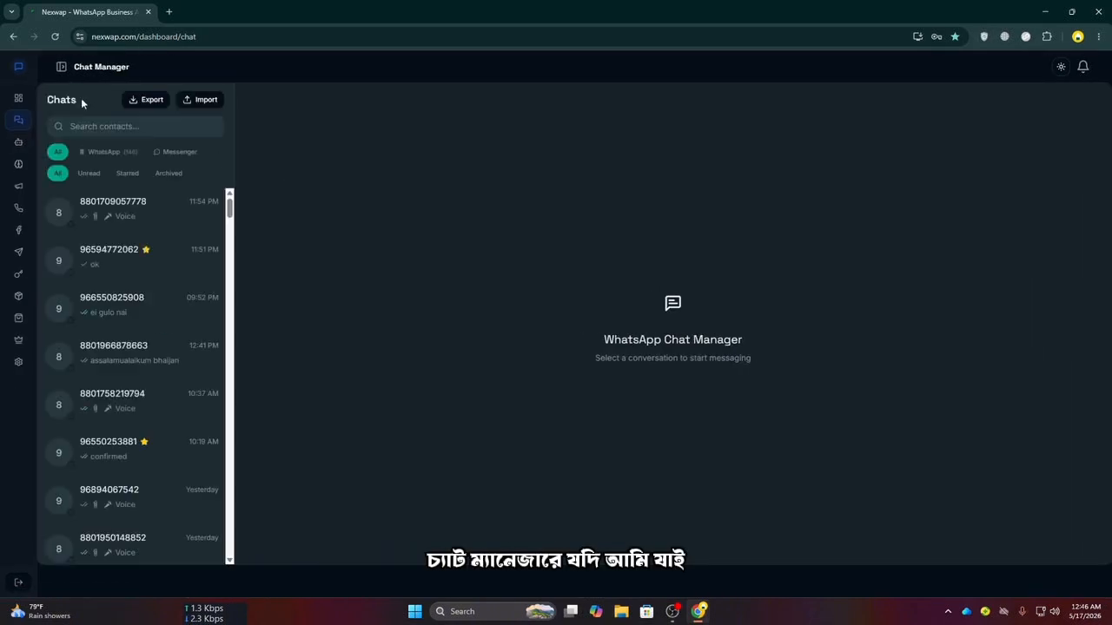
{"action": "scroll", "coordinate": [131, 356], "scroll_direction": "down", "scroll_amount": 5}
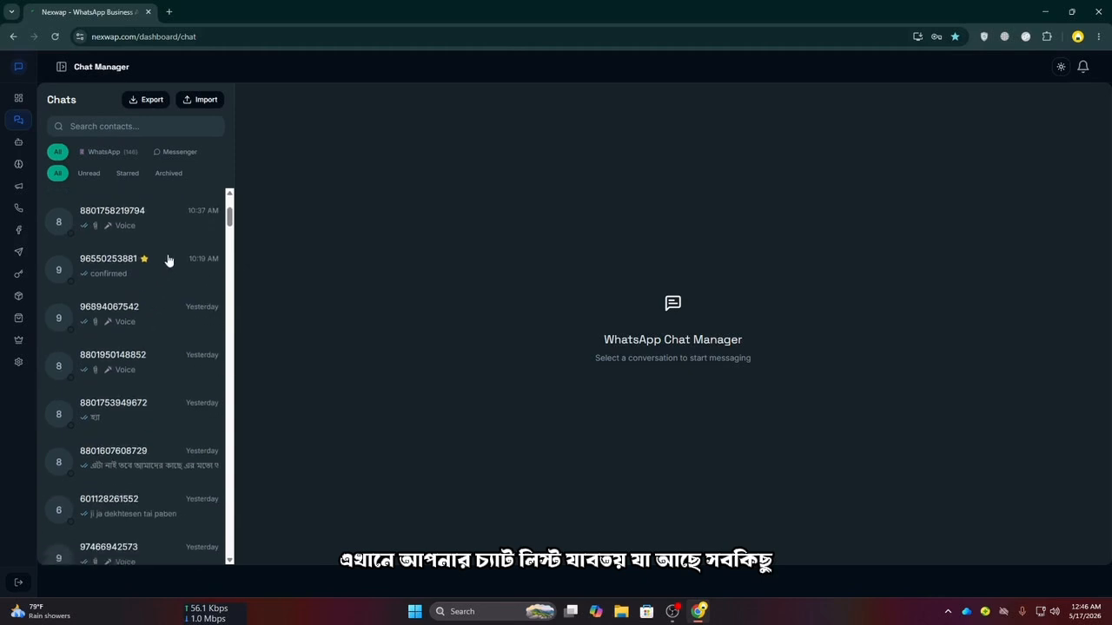
{"action": "scroll", "coordinate": [167, 382], "scroll_direction": "up", "scroll_amount": 5}
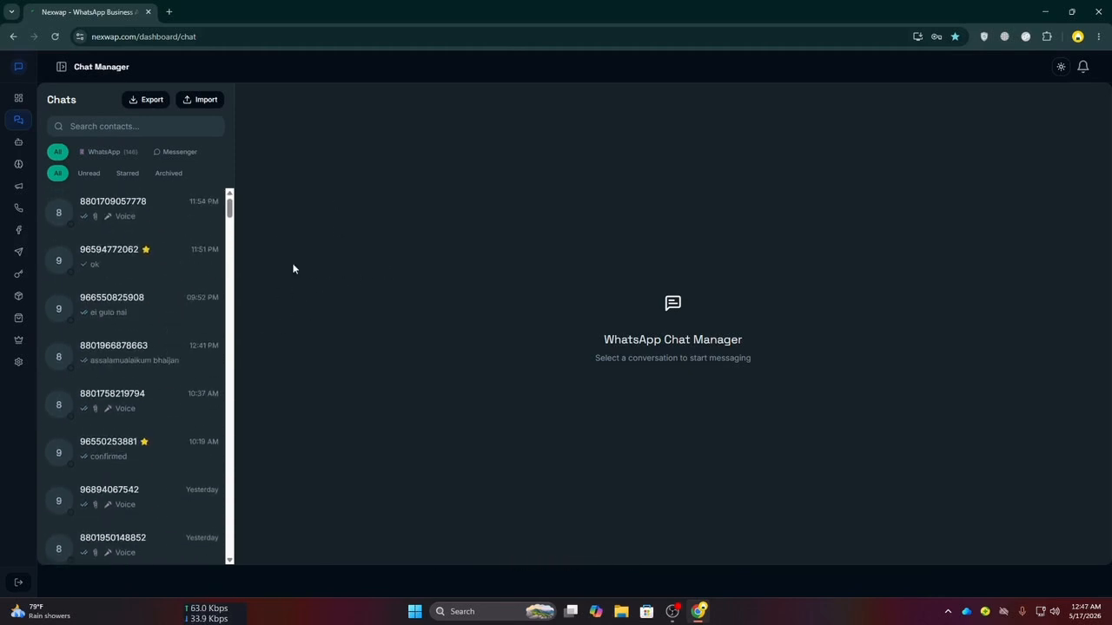
{"action": "left_click", "coordinate": [174, 258]}
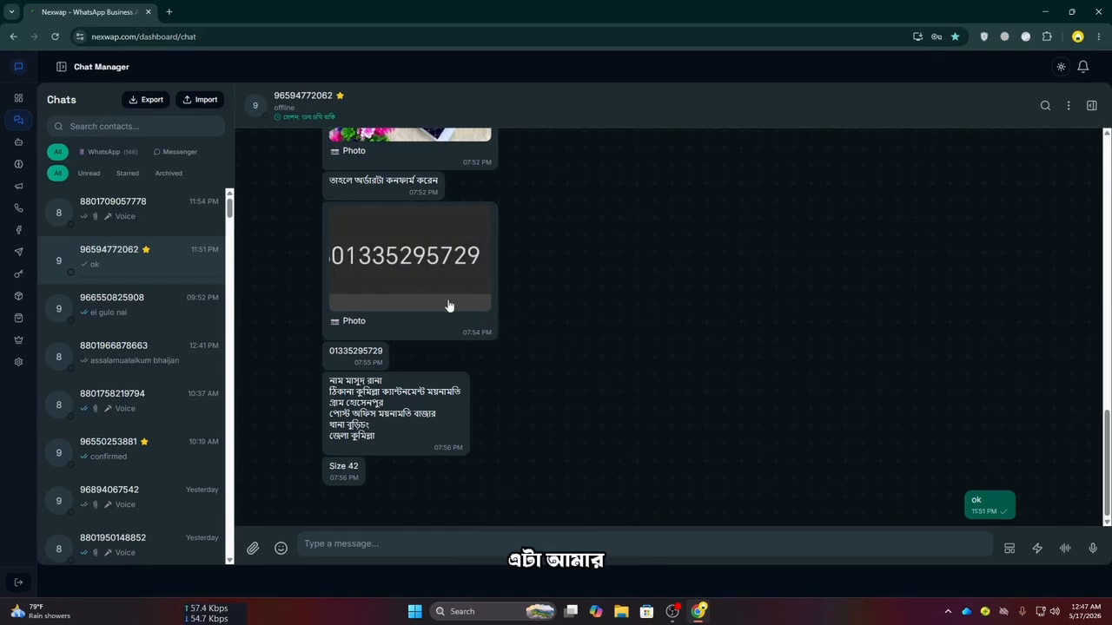
Show the contact info for the open chat and save its customer info with the name, email and business fields blank
{"action": "left_click", "coordinate": [1090, 106]}
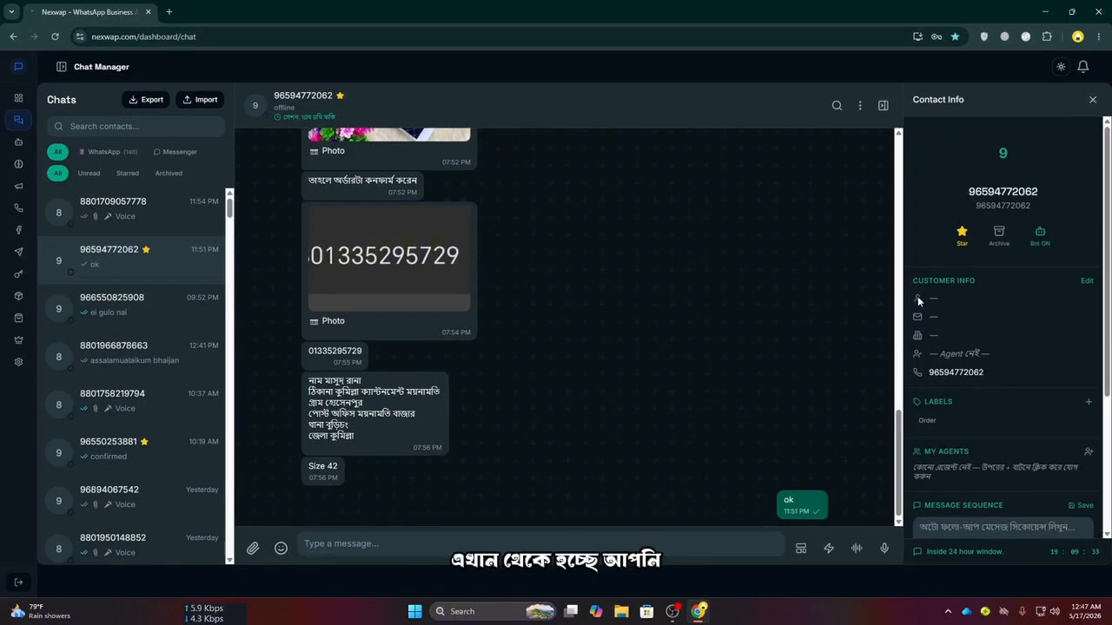
{"action": "left_click", "coordinate": [1086, 282]}
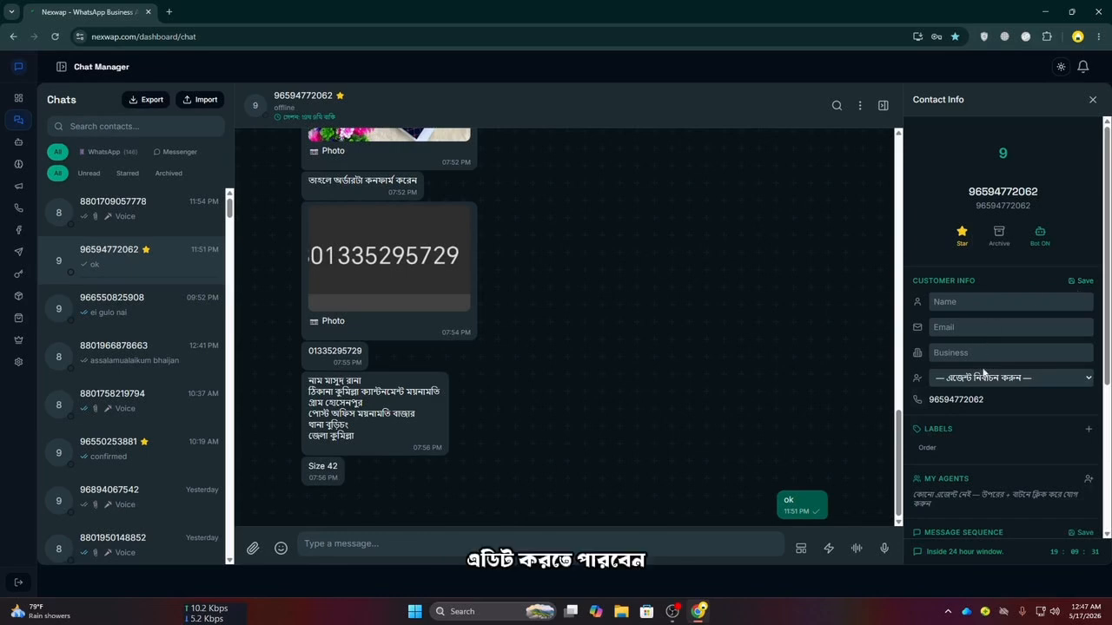
{"action": "left_click", "coordinate": [1079, 283]}
Examine the contact's label form, agent, message sequence, custom field and internal note sections without entering anything
{"action": "scroll", "coordinate": [947, 301], "scroll_direction": "down", "scroll_amount": 3}
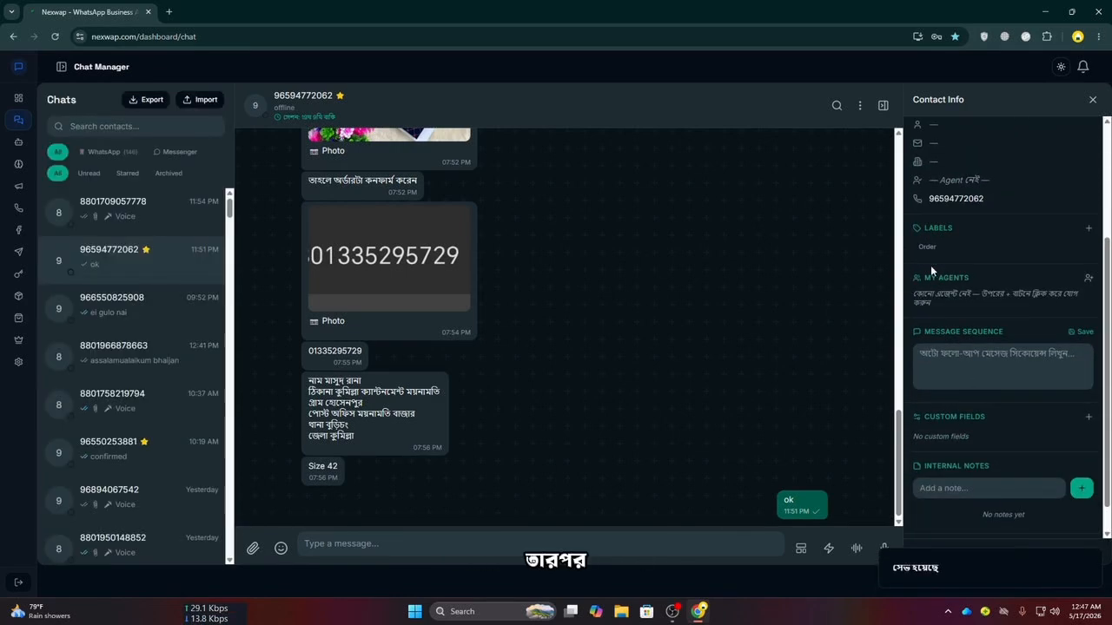
{"action": "left_click", "coordinate": [1088, 228]}
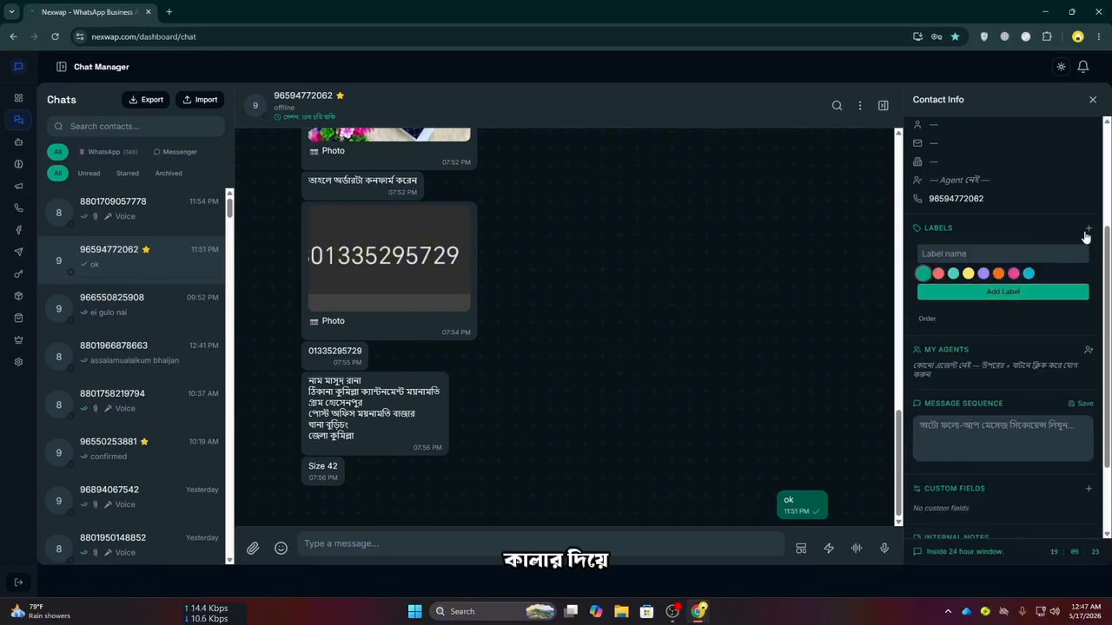
{"action": "left_click", "coordinate": [1088, 228]}
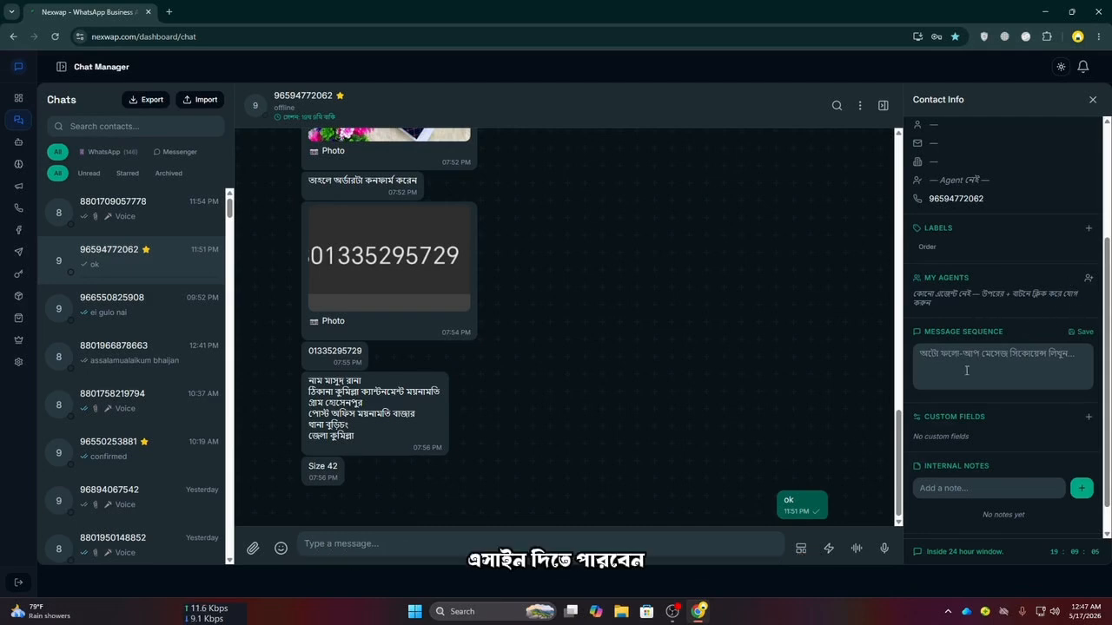
{"action": "left_click", "coordinate": [1048, 363]}
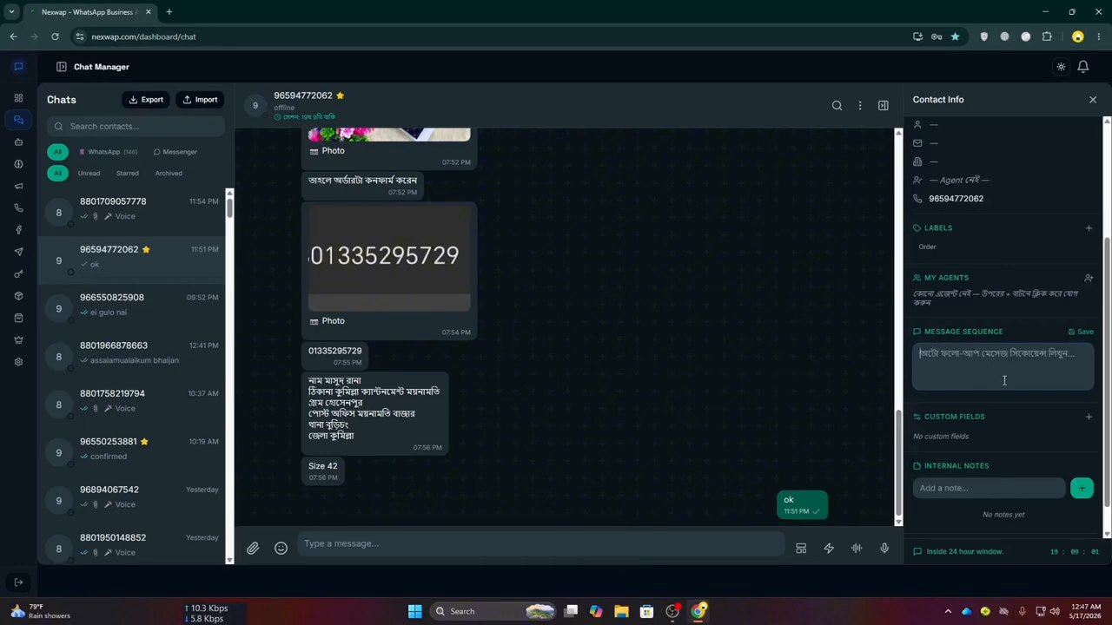
{"action": "scroll", "coordinate": [1014, 426], "scroll_direction": "down", "scroll_amount": 1}
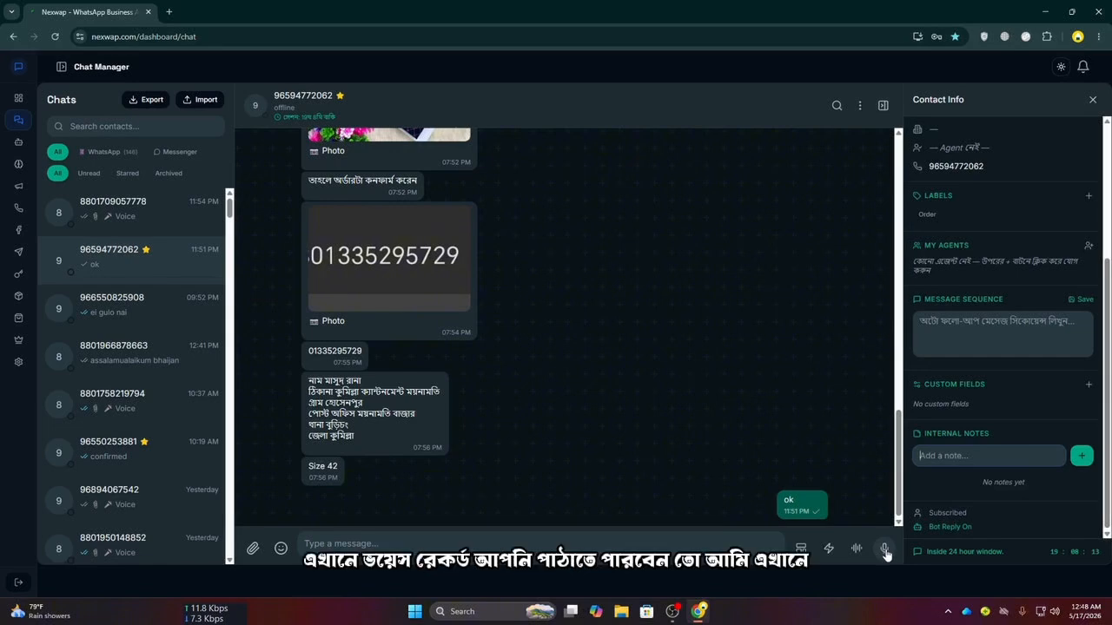
Open the first conversation in the chat list, then record and send a short voice message to that contact
{"action": "left_click", "coordinate": [116, 215]}
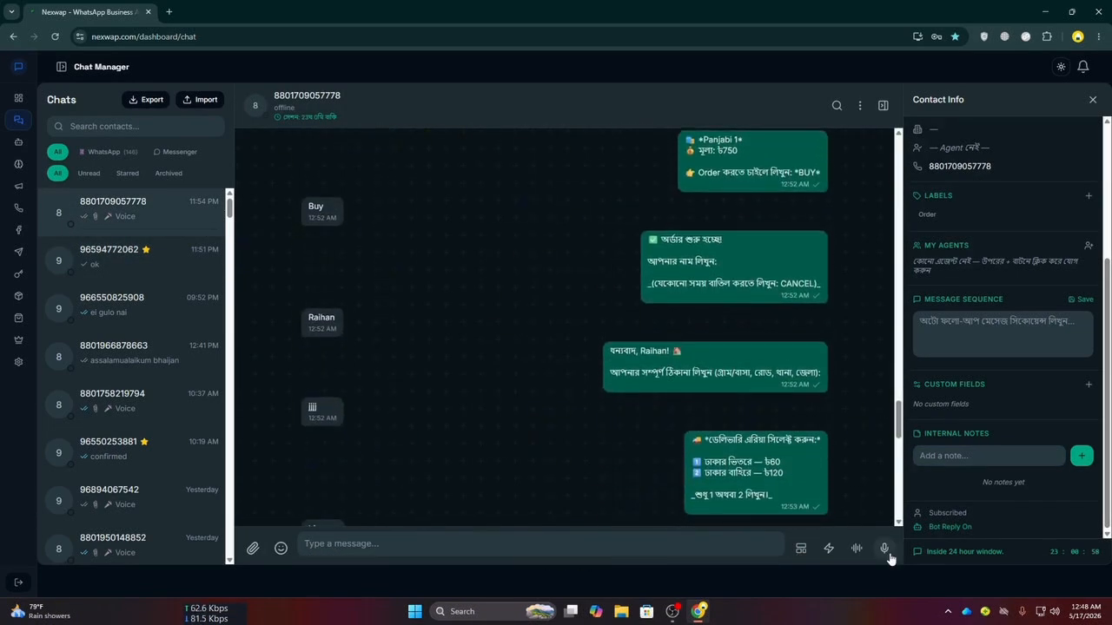
{"action": "left_click", "coordinate": [882, 549]}
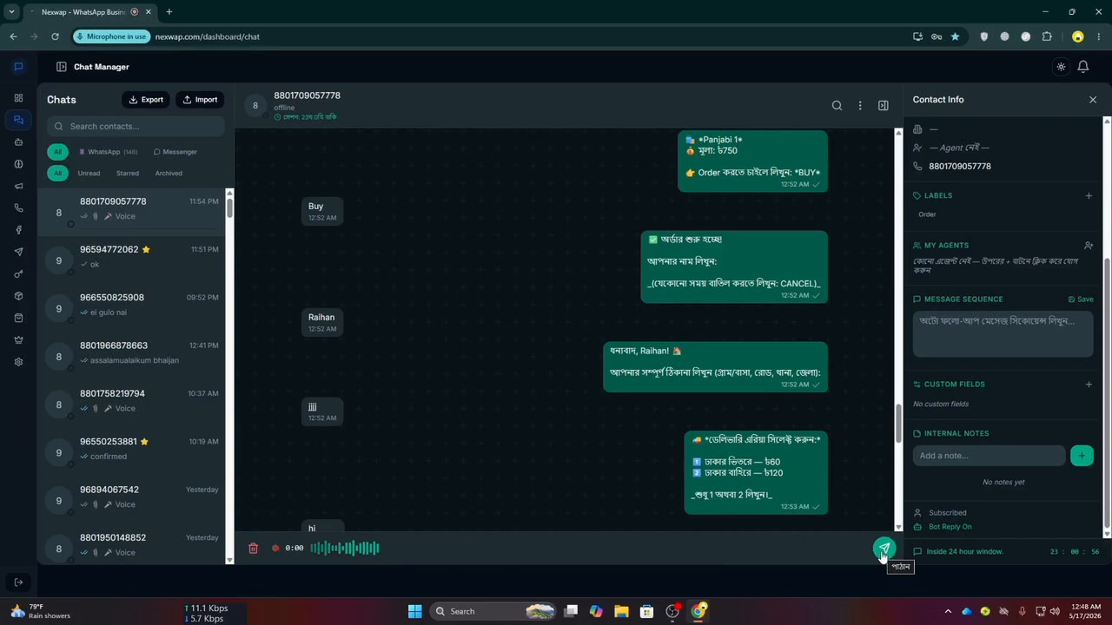
{"action": "left_click", "coordinate": [883, 549]}
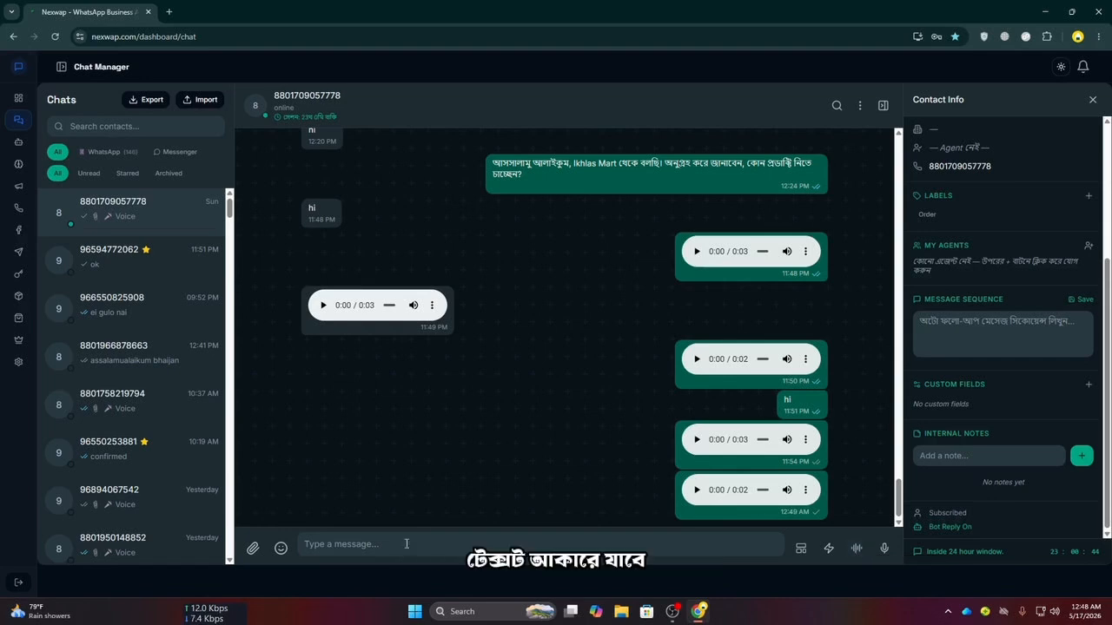
Add a quick reply titled "tt" with the message content "tttt" and no shortcut
{"action": "left_click", "coordinate": [829, 556]}
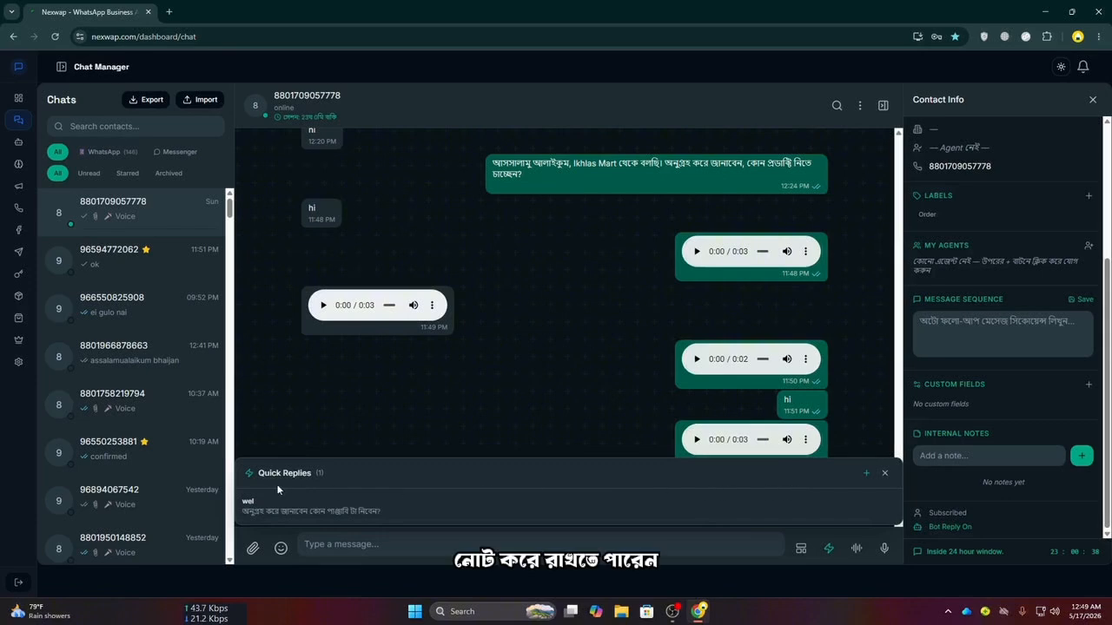
{"action": "left_click", "coordinate": [866, 475]}
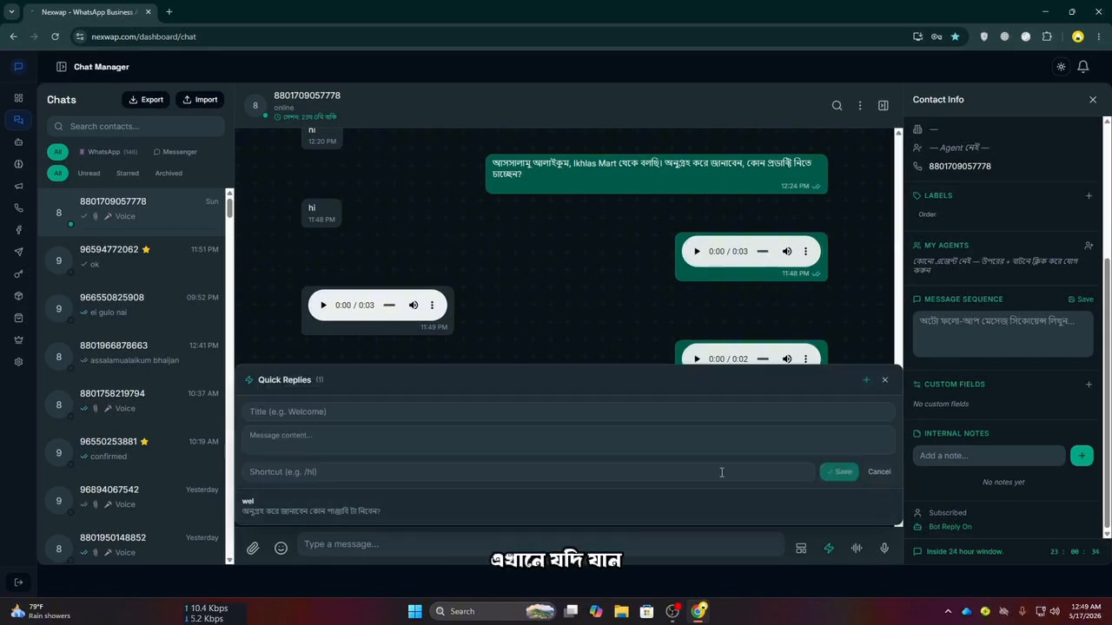
{"action": "left_click", "coordinate": [313, 412]}
{"action": "type", "text": "tt"}
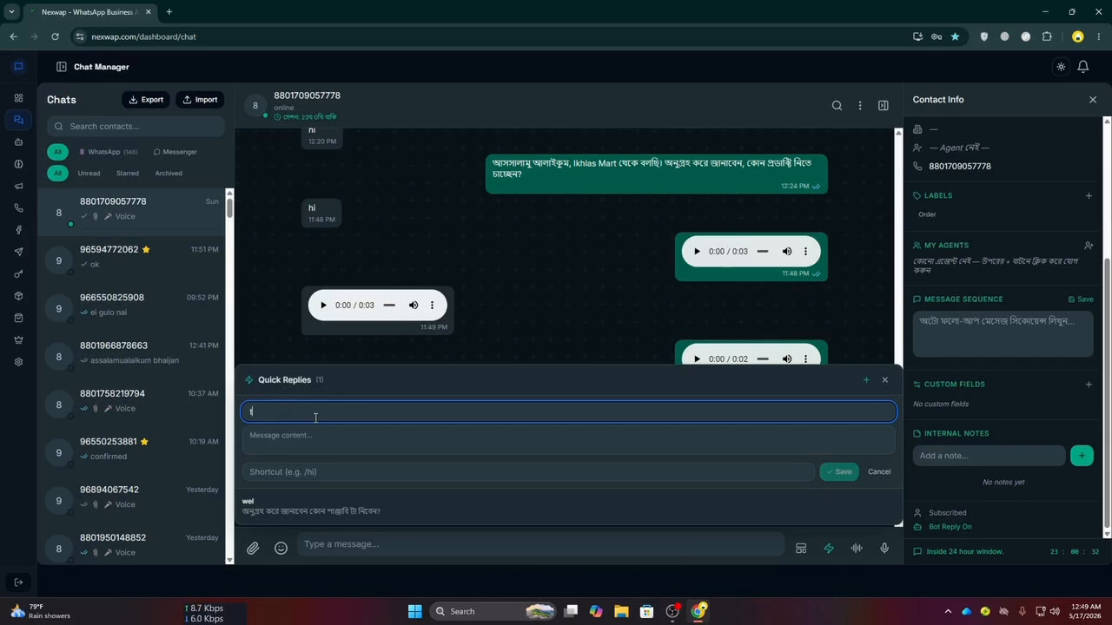
{"action": "left_click", "coordinate": [314, 441]}
{"action": "type", "text": "tttt"}
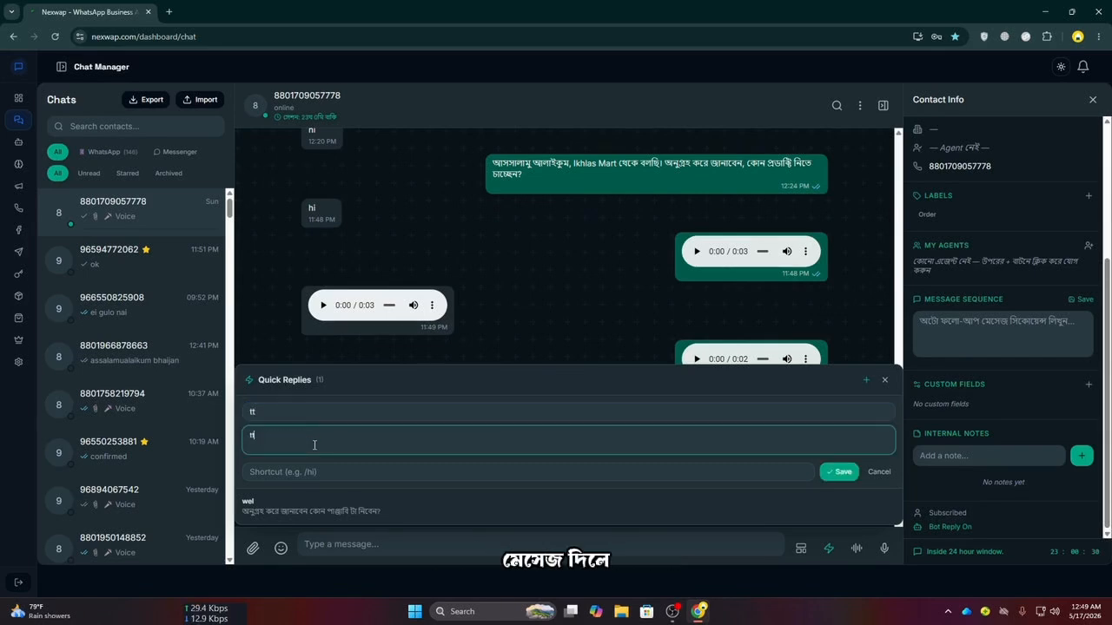
{"action": "left_click", "coordinate": [841, 473]}
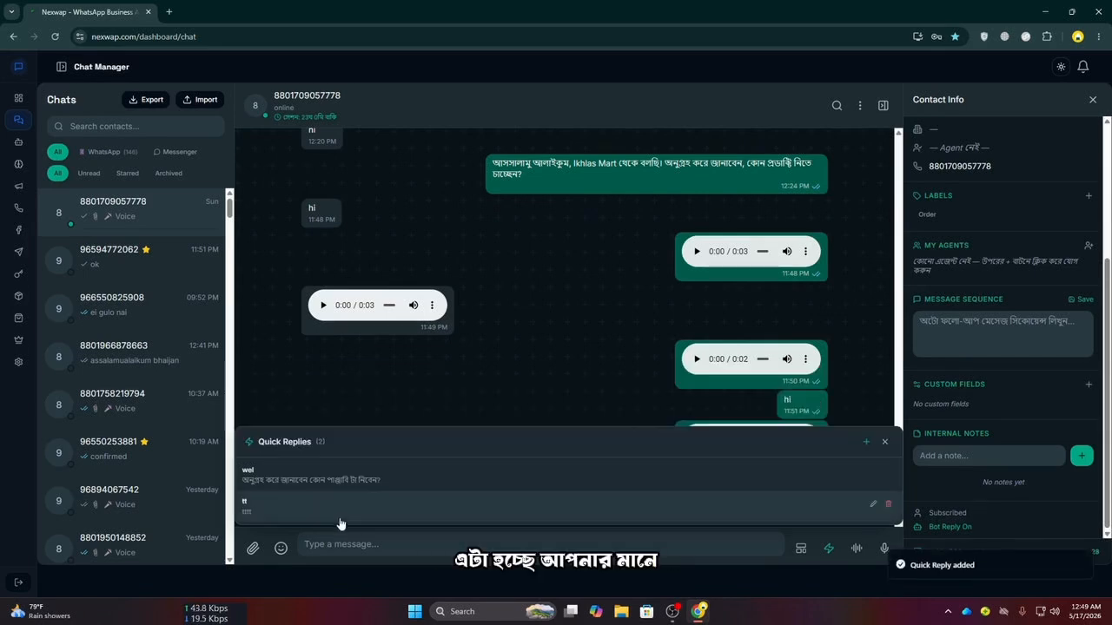
Insert the "tt" quick reply into the message draft, clear it unsent, and show the message template picker
{"action": "left_click", "coordinate": [386, 516]}
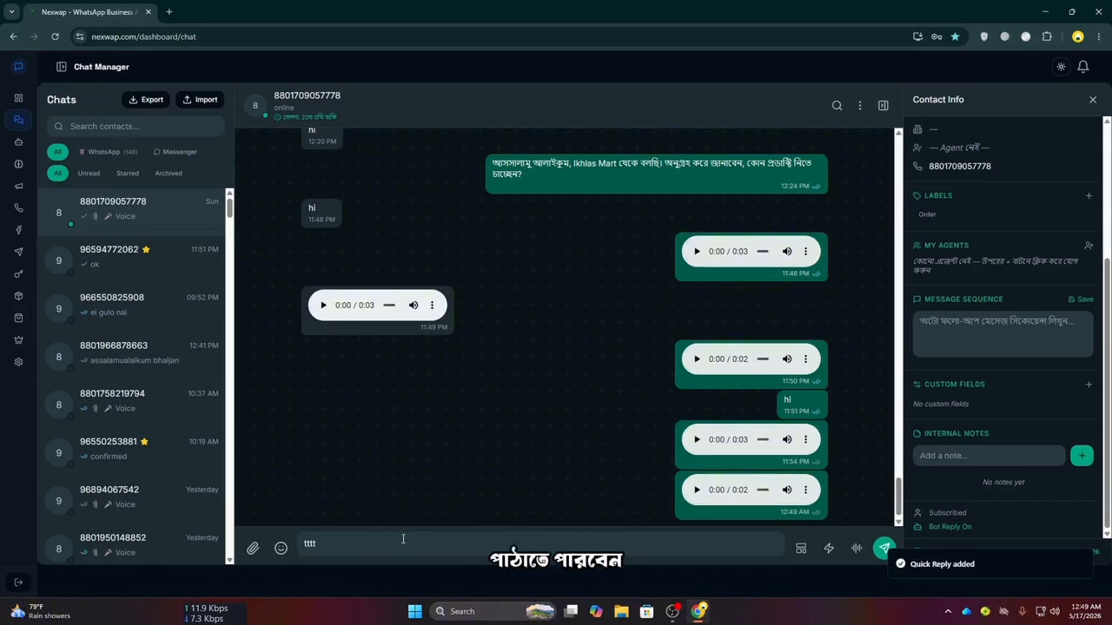
{"action": "key", "text": "BackSpace"}
{"action": "key", "text": "BackSpace"}
{"action": "key", "text": "BackSpace"}
{"action": "key", "text": "BackSpace"}
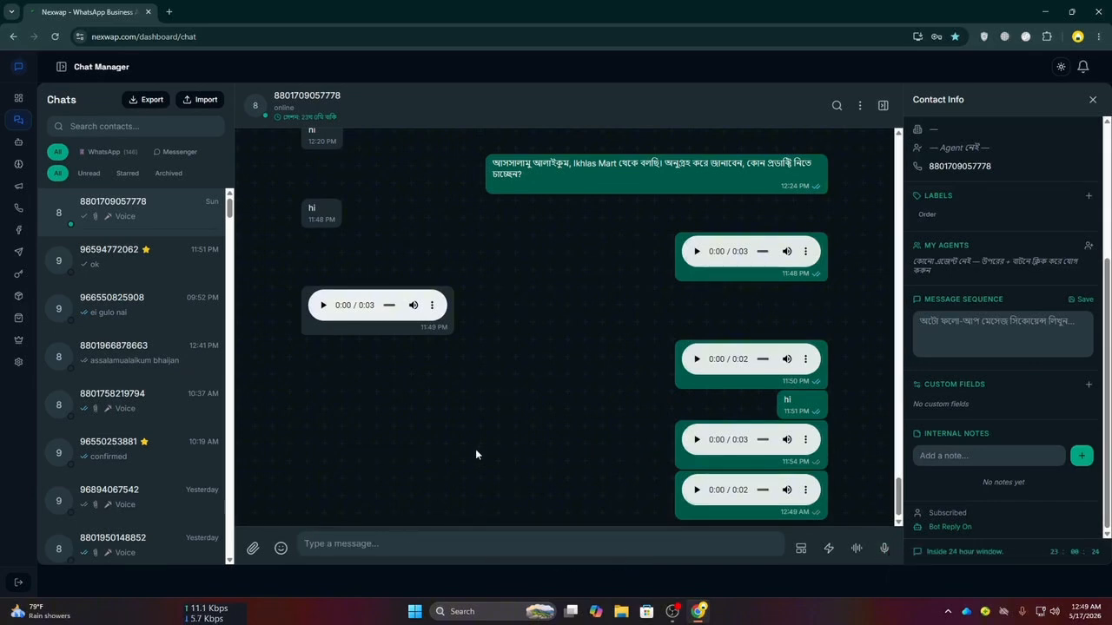
{"action": "left_click", "coordinate": [799, 548]}
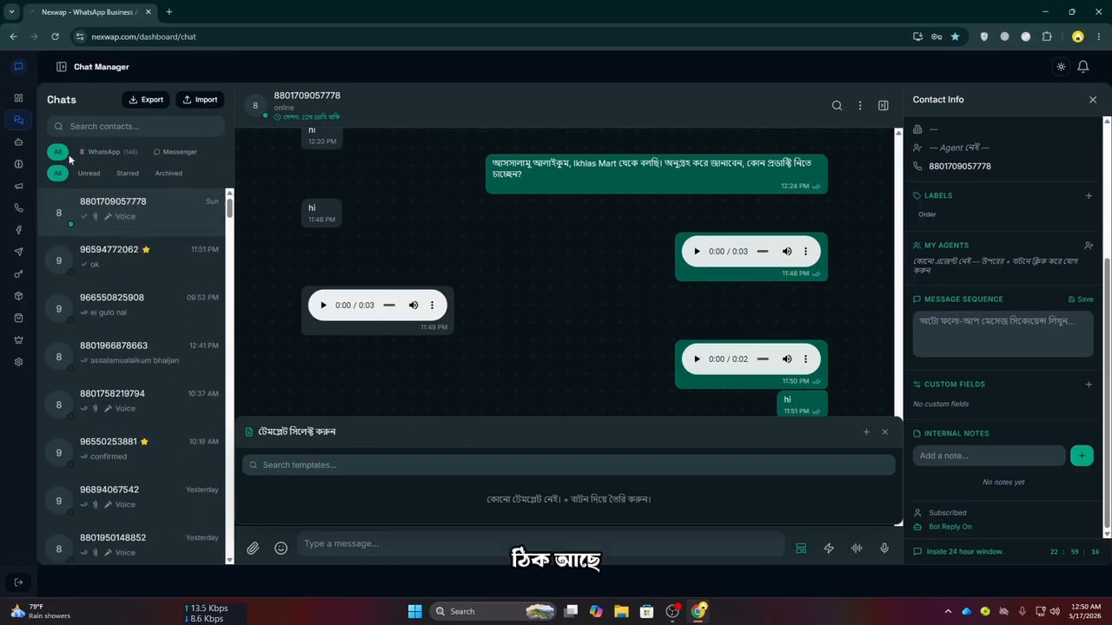
In the Chatbot Builder, switch auto-reply on and back off, and do the same for the welcome message
{"action": "left_click", "coordinate": [19, 146]}
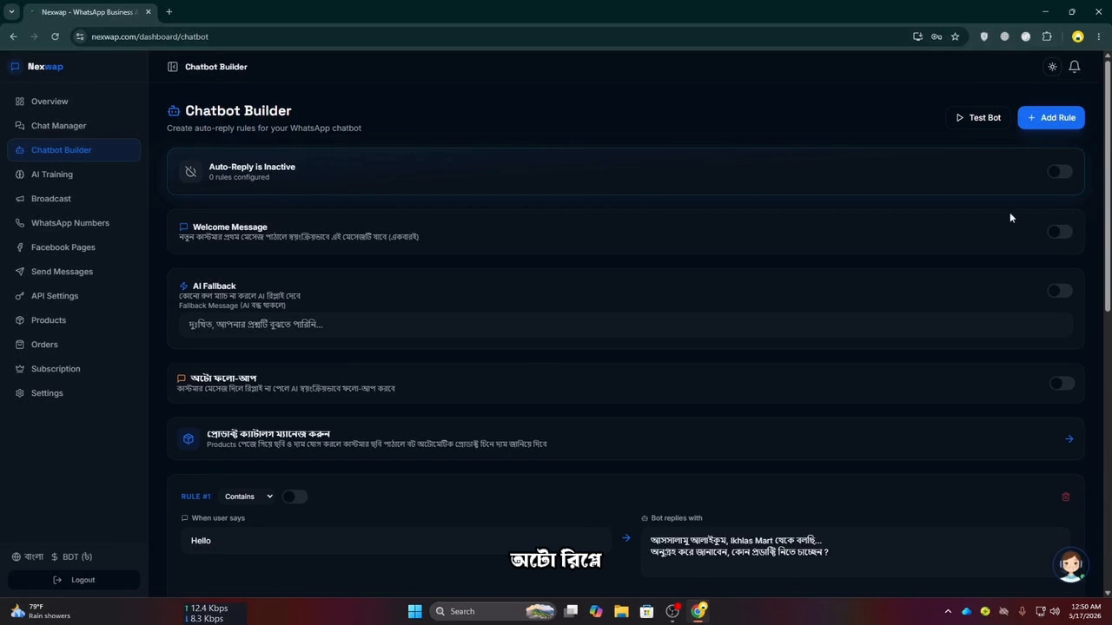
{"action": "left_click", "coordinate": [1060, 173]}
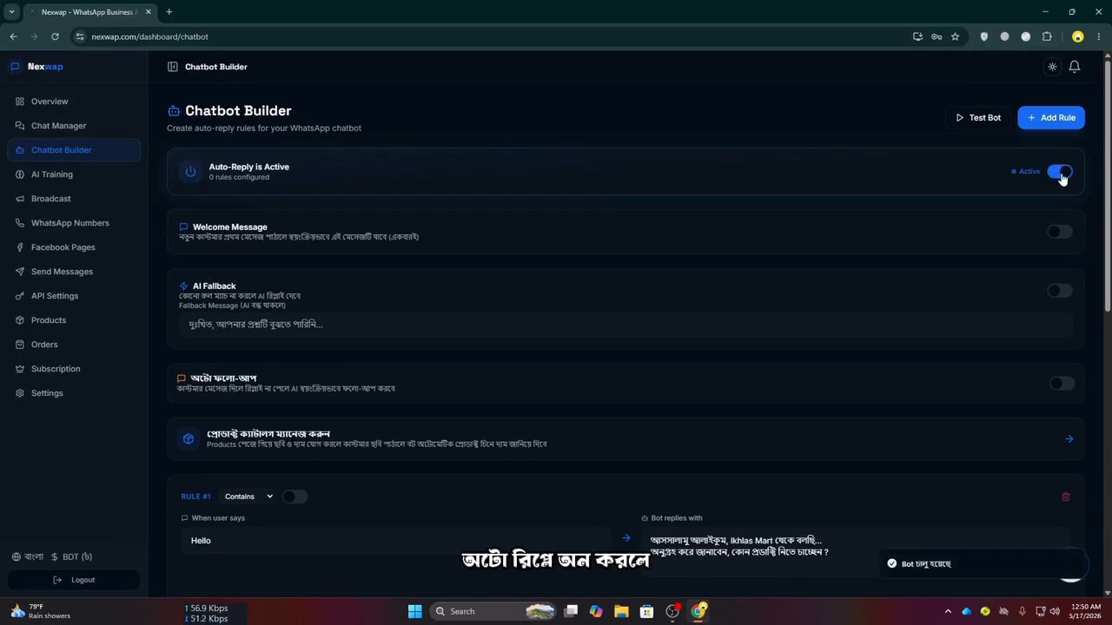
{"action": "left_click", "coordinate": [1061, 173]}
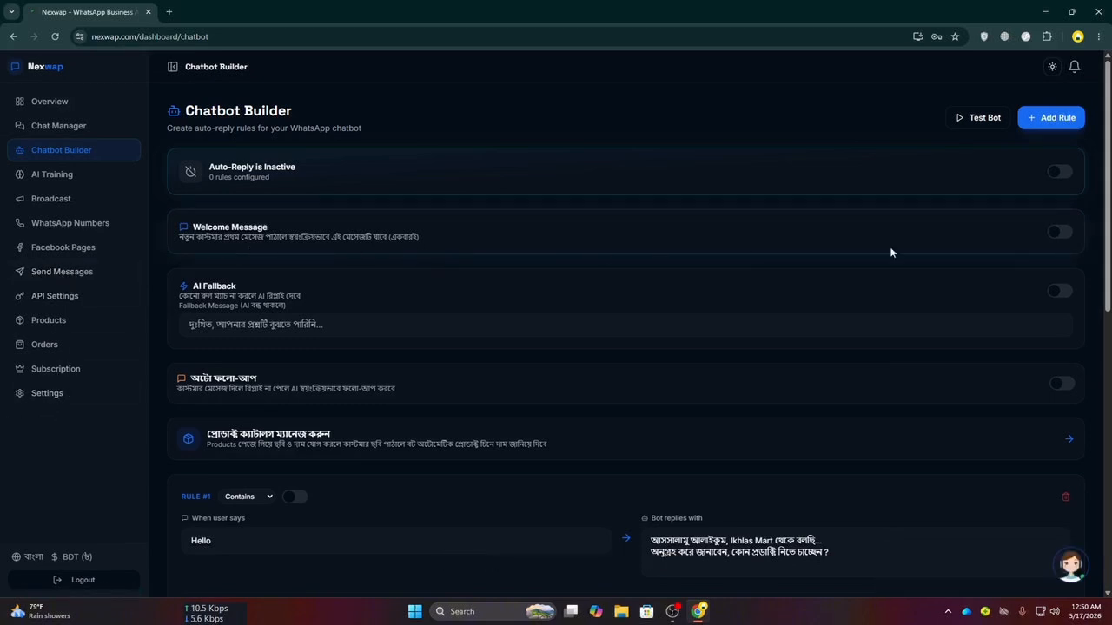
{"action": "left_click", "coordinate": [1057, 236]}
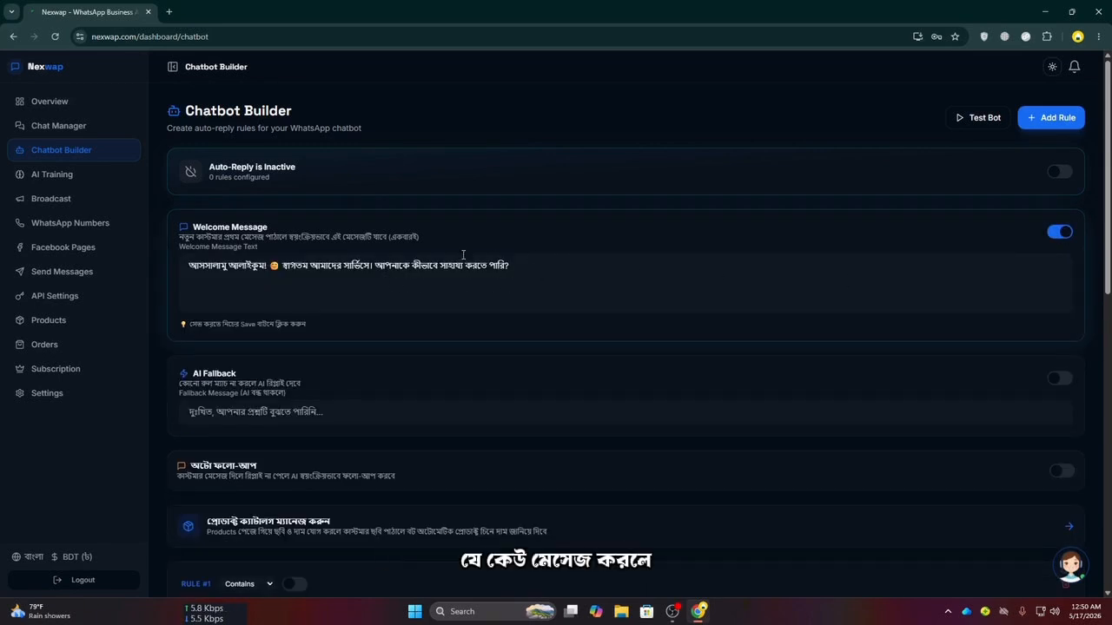
{"action": "left_click", "coordinate": [1059, 232]}
Switch the auto follow-up option on to view its delay setting, and switch it back off
{"action": "scroll", "coordinate": [377, 298], "scroll_direction": "down", "scroll_amount": 3}
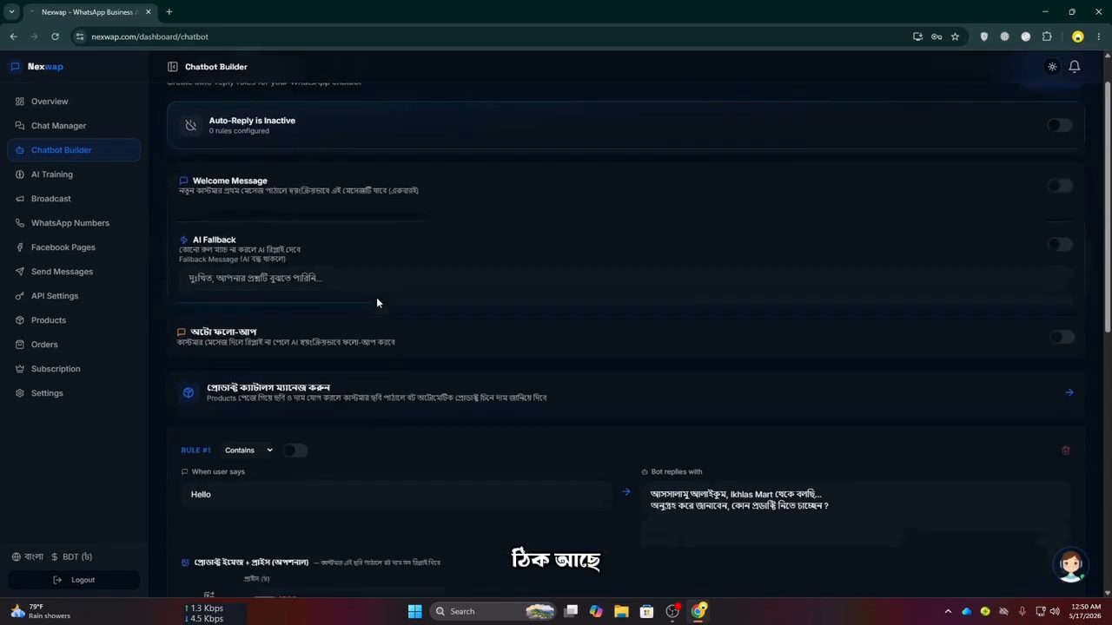
{"action": "scroll", "coordinate": [272, 298], "scroll_direction": "up", "scroll_amount": 2}
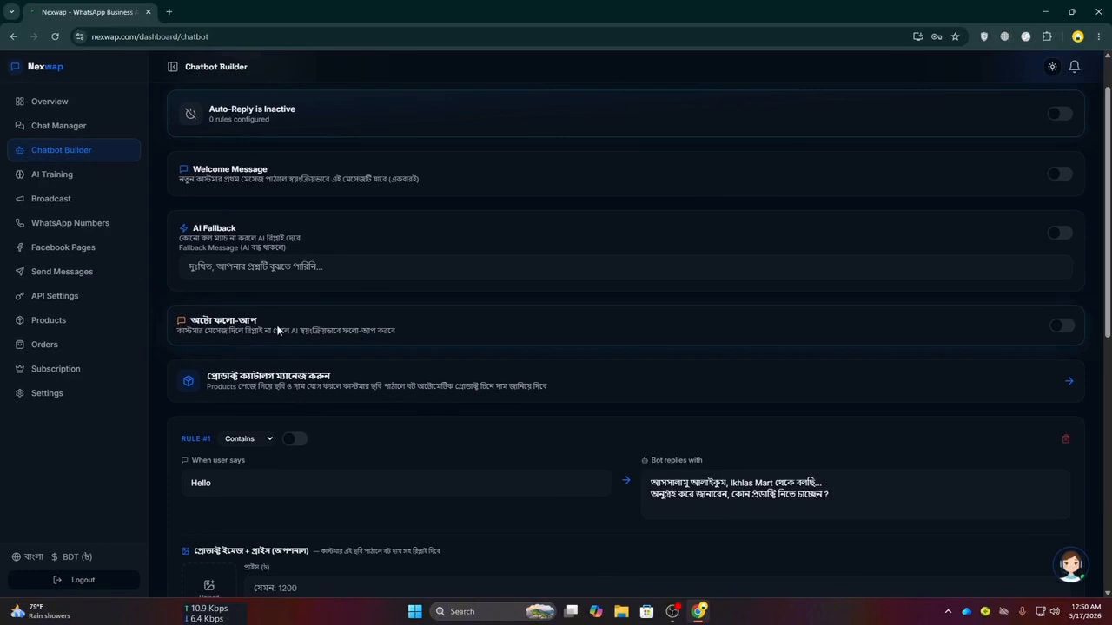
{"action": "left_click", "coordinate": [1055, 329]}
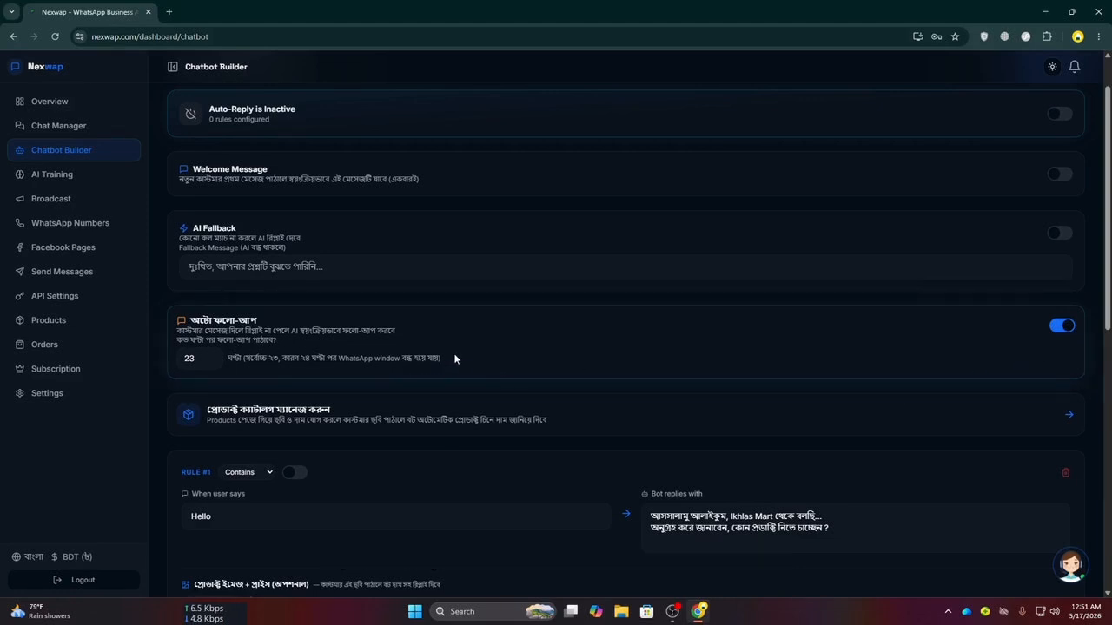
{"action": "left_click", "coordinate": [1071, 334]}
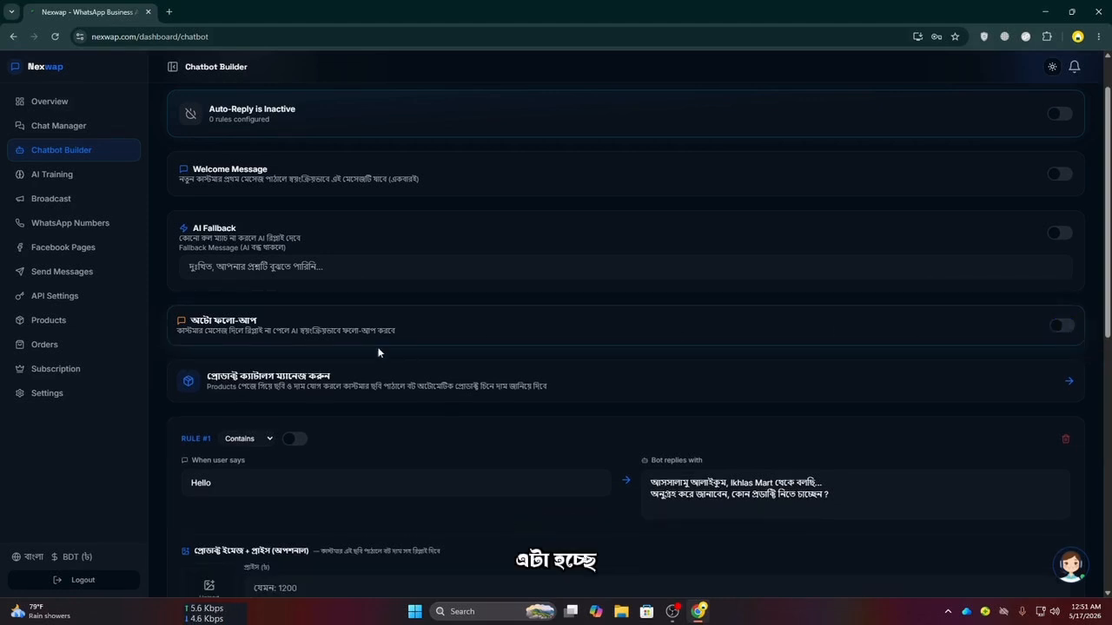
Review the chatbot's keyword rules with their replies and product prices, then open the AI Training page
{"action": "scroll", "coordinate": [491, 362], "scroll_direction": "down", "scroll_amount": 5}
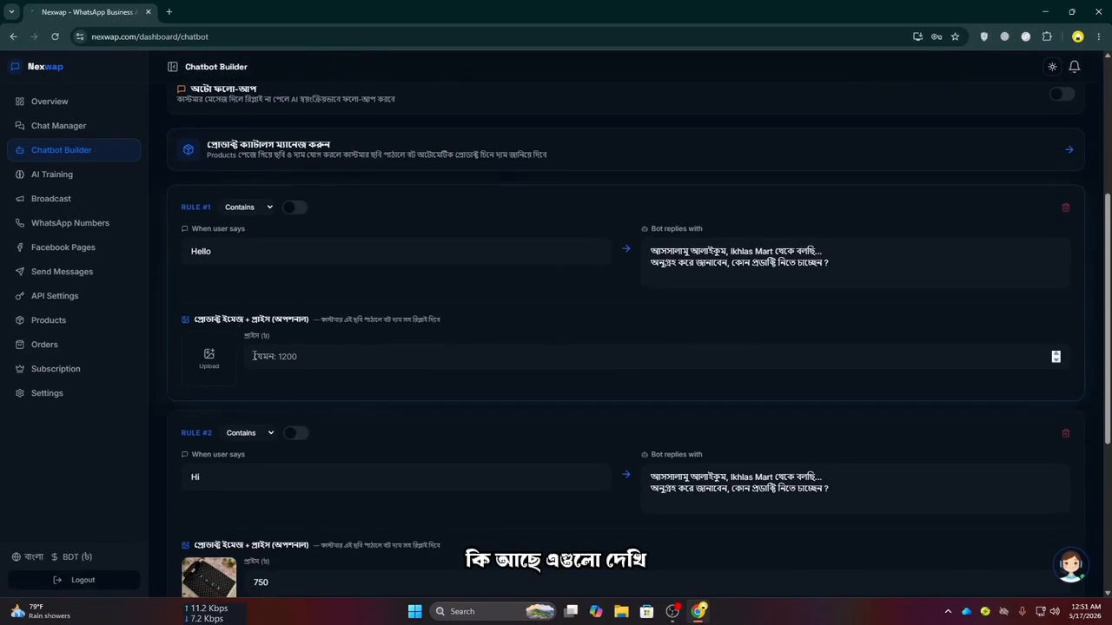
{"action": "scroll", "coordinate": [370, 416], "scroll_direction": "down", "scroll_amount": 3}
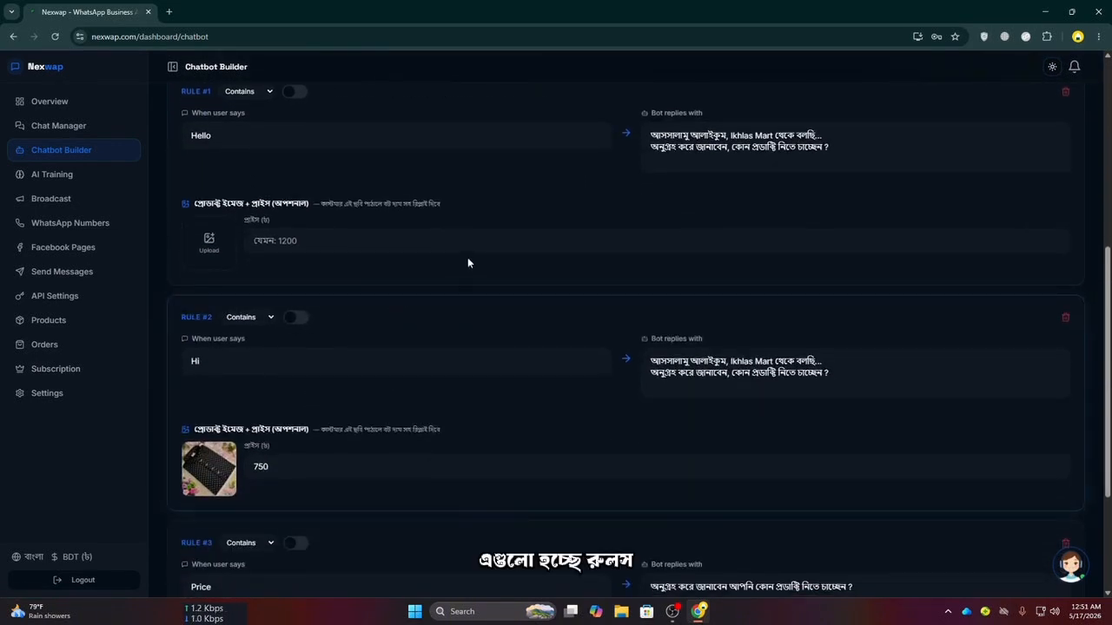
{"action": "scroll", "coordinate": [265, 417], "scroll_direction": "down", "scroll_amount": 4}
{"action": "scroll", "coordinate": [265, 417], "scroll_direction": "down", "scroll_amount": 1}
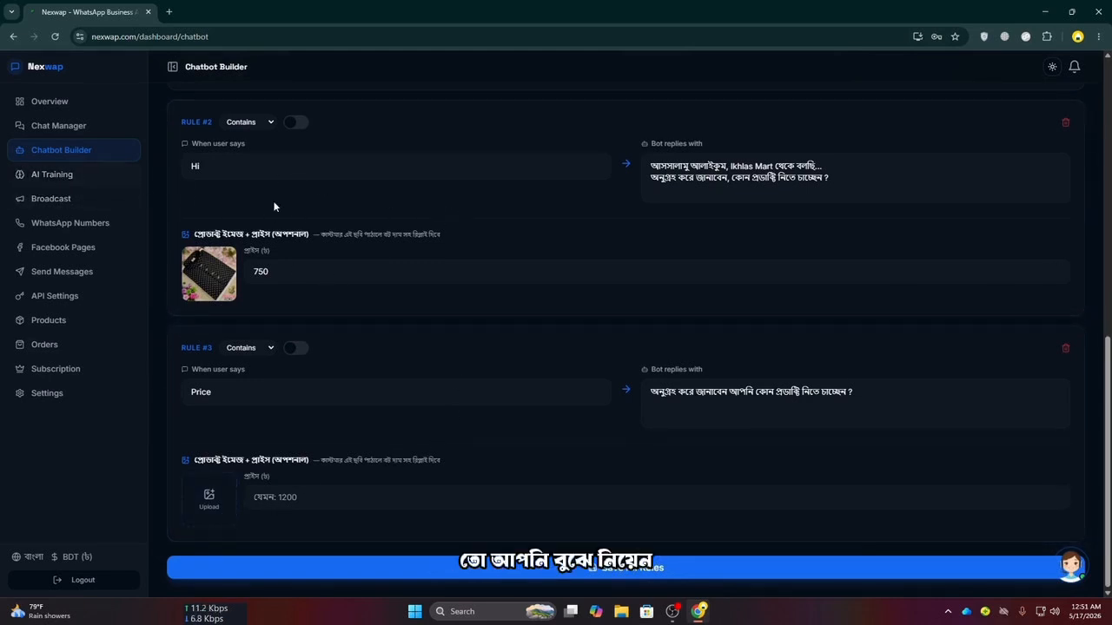
{"action": "left_click", "coordinate": [56, 177]}
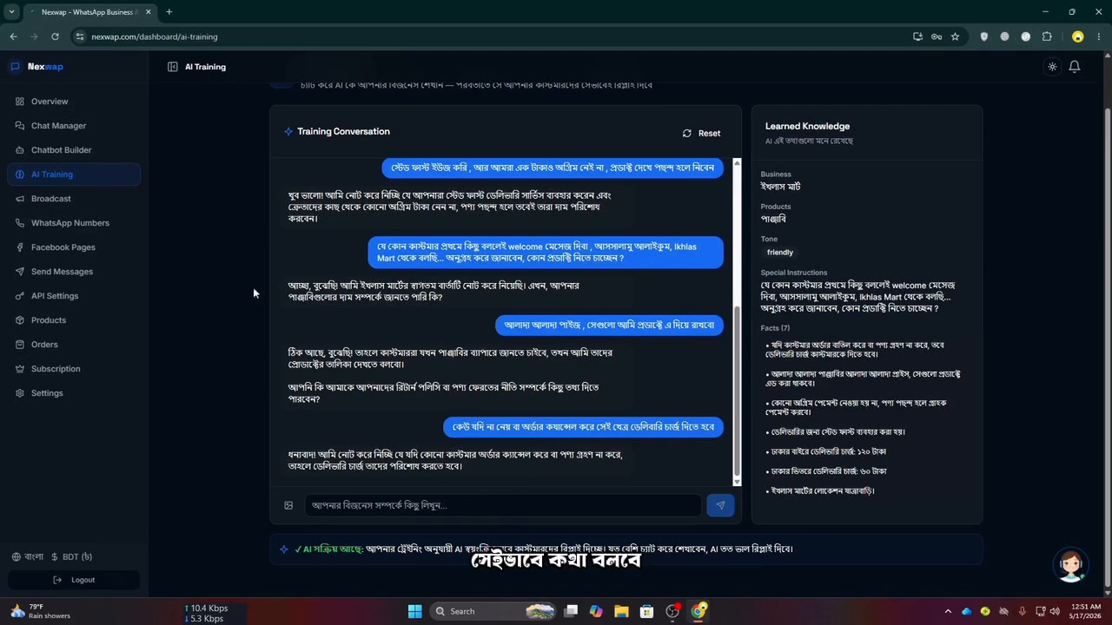
Start a new broadcast named "yturt" and choose the Ikhlas Mart WhatsApp number as its sender
{"action": "left_click", "coordinate": [65, 201]}
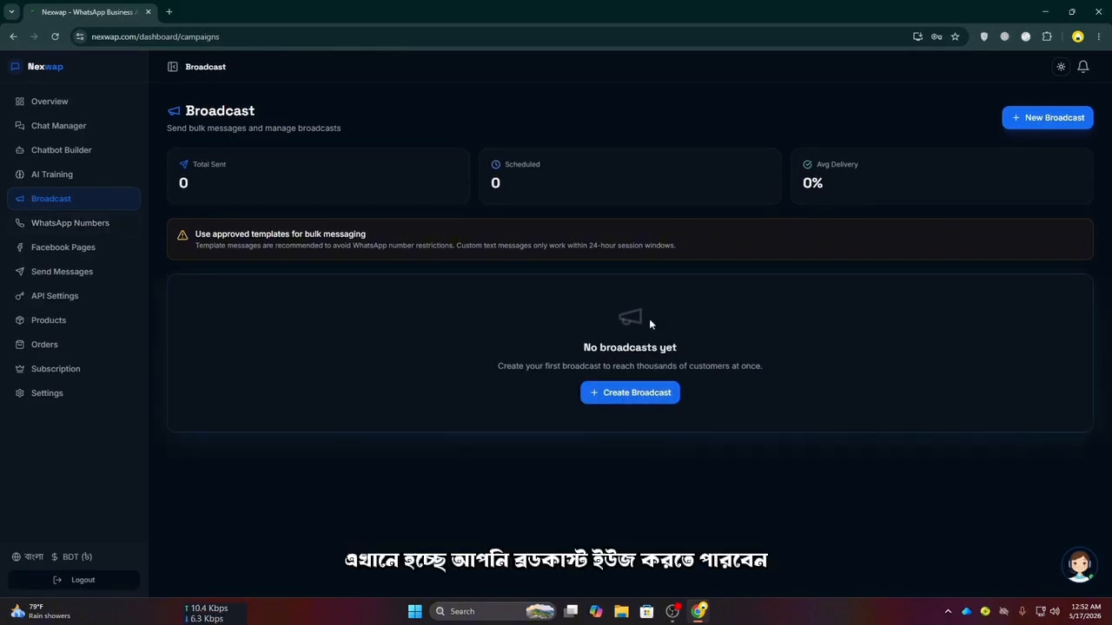
{"action": "left_click", "coordinate": [660, 392]}
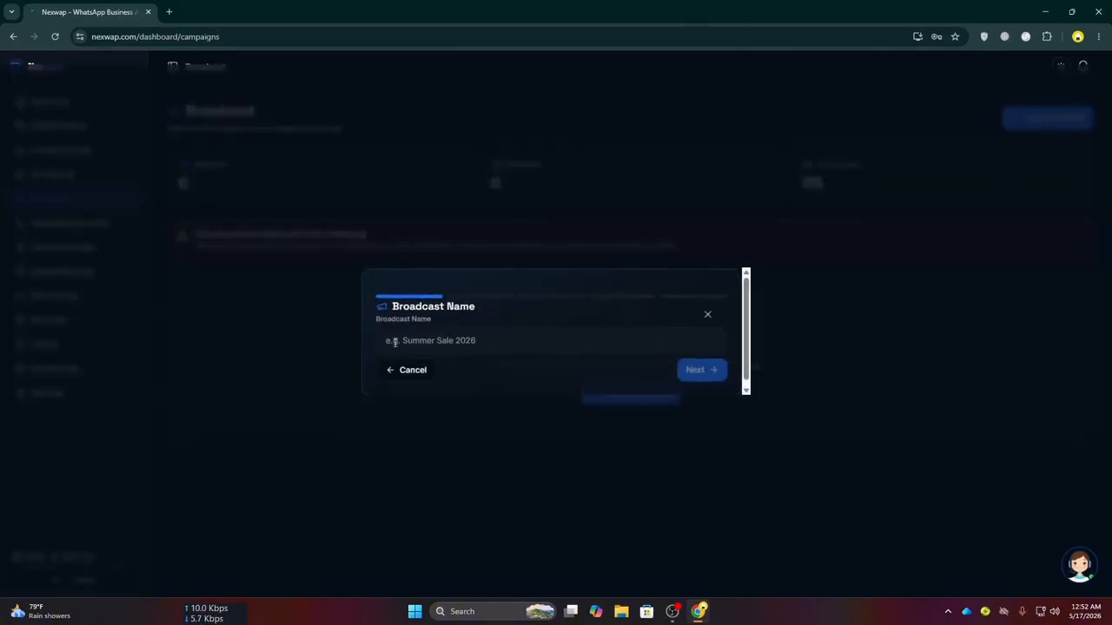
{"action": "type", "text": "yrurt"}
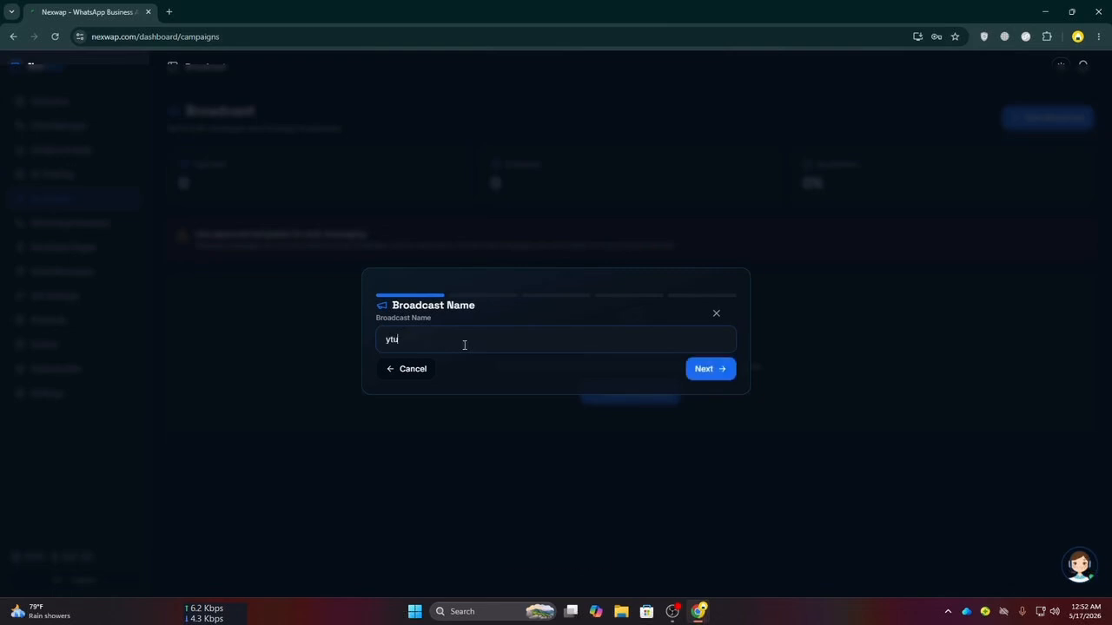
{"action": "left_click", "coordinate": [697, 372]}
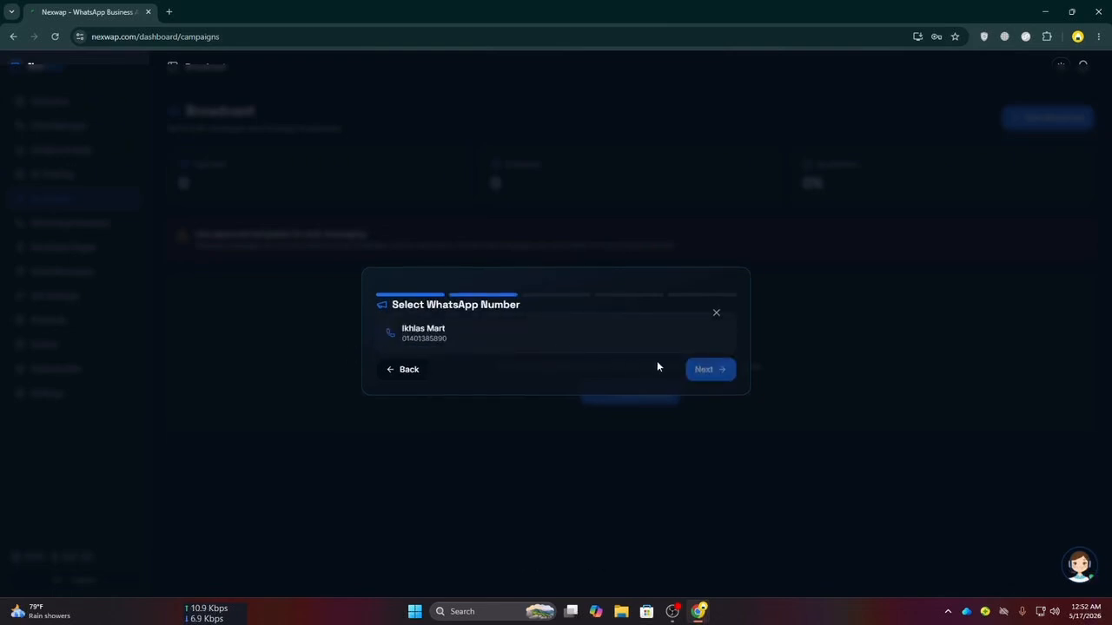
{"action": "left_click", "coordinate": [683, 350]}
{"action": "left_click", "coordinate": [724, 374]}
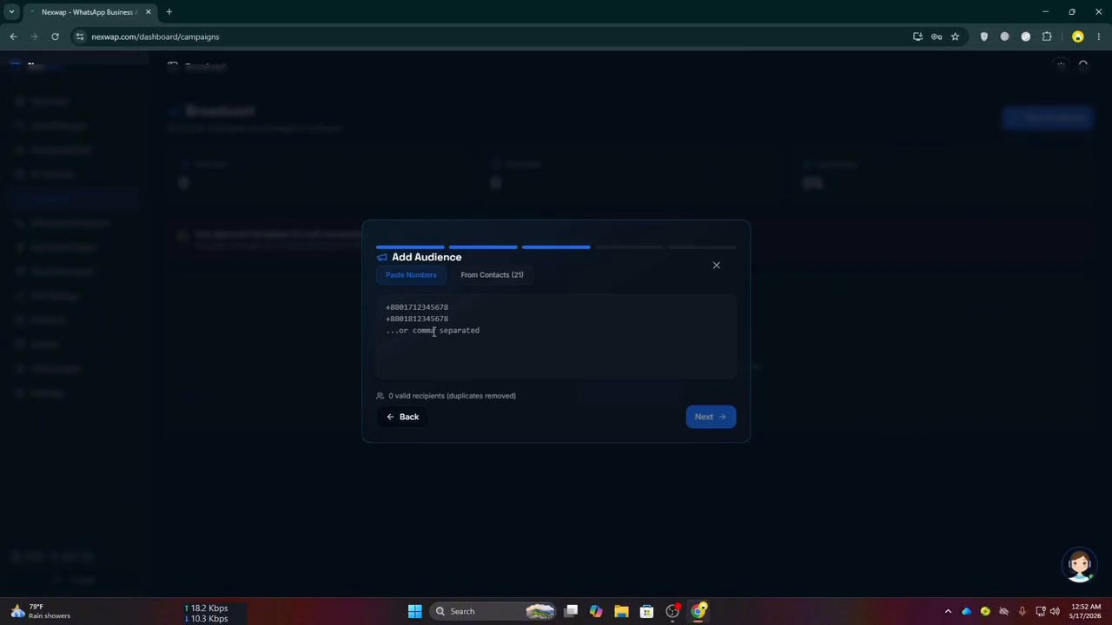
Look through the saved contacts available as broadcast audience without selecting any, and close the broadcast setup
{"action": "left_click", "coordinate": [508, 277]}
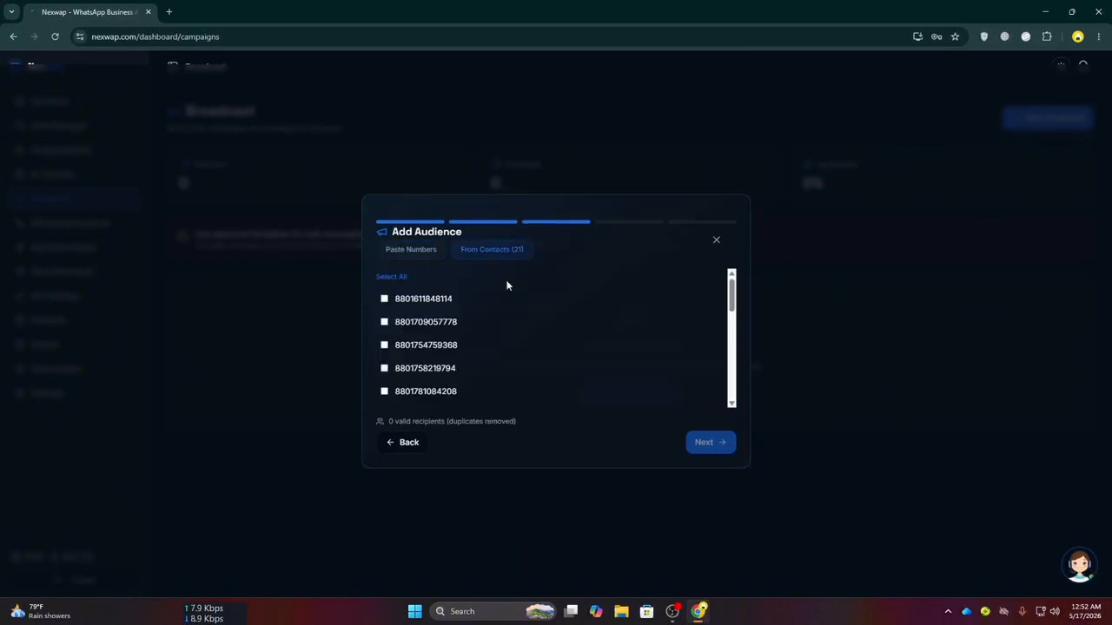
{"action": "scroll", "coordinate": [451, 313], "scroll_direction": "down", "scroll_amount": 3}
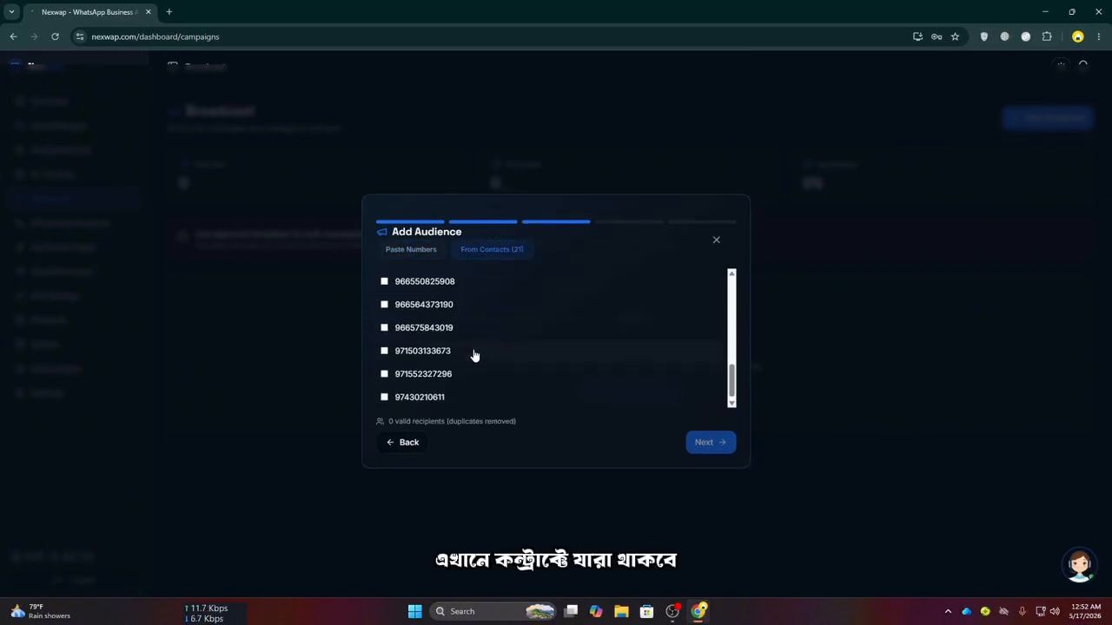
{"action": "scroll", "coordinate": [451, 358], "scroll_direction": "up", "scroll_amount": 5}
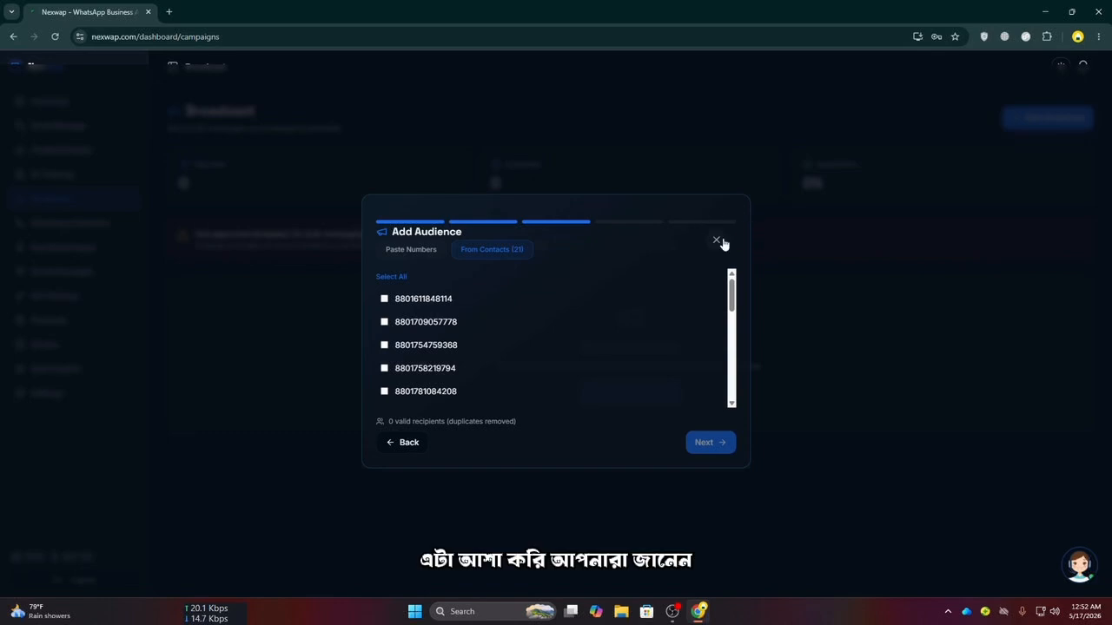
{"action": "left_click", "coordinate": [405, 442]}
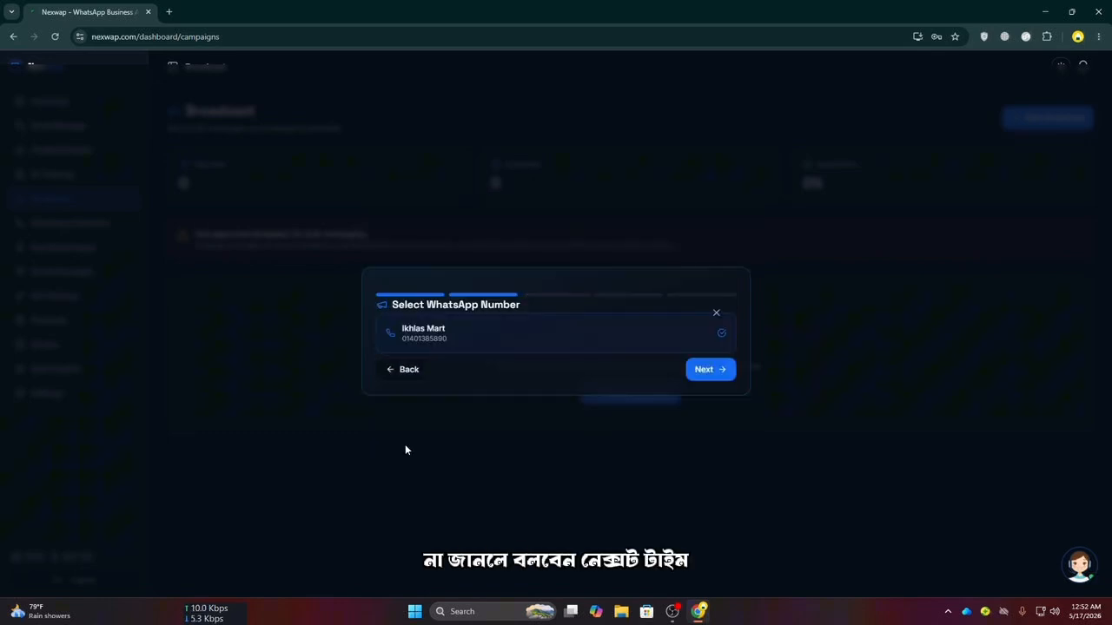
{"action": "left_click", "coordinate": [407, 372]}
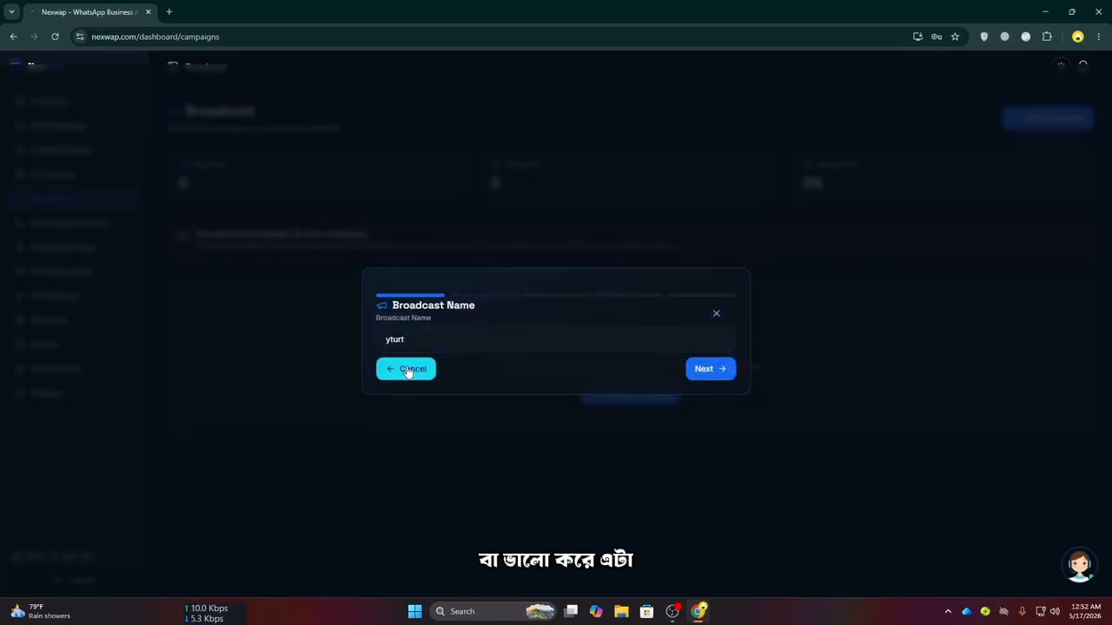
{"action": "left_click", "coordinate": [717, 315]}
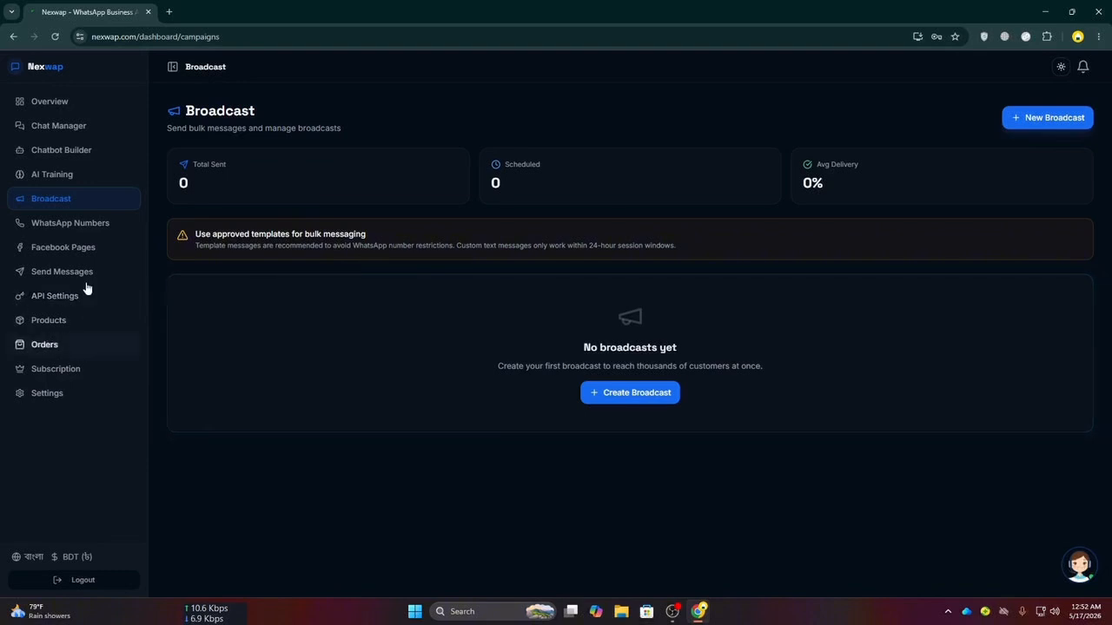
Open the WhatsApp Numbers page to view the connected business number
{"action": "left_click", "coordinate": [83, 225]}
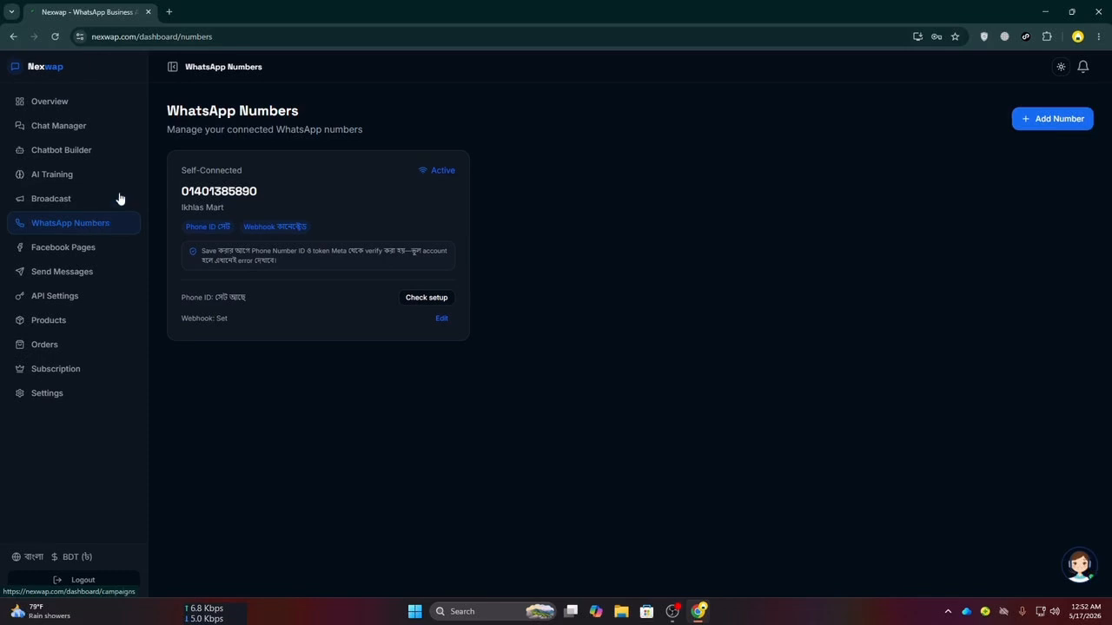
View the Overview dashboard, return to the WhatsApp Numbers page, and open the Facebook Pages setup page
{"action": "left_click", "coordinate": [73, 103]}
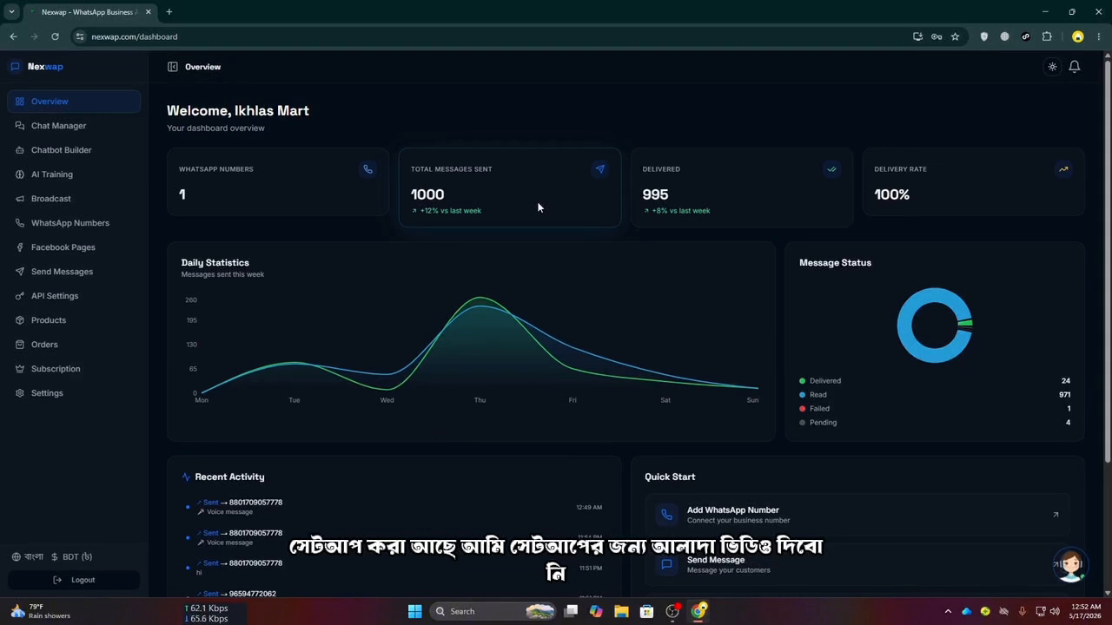
{"action": "left_click", "coordinate": [70, 227]}
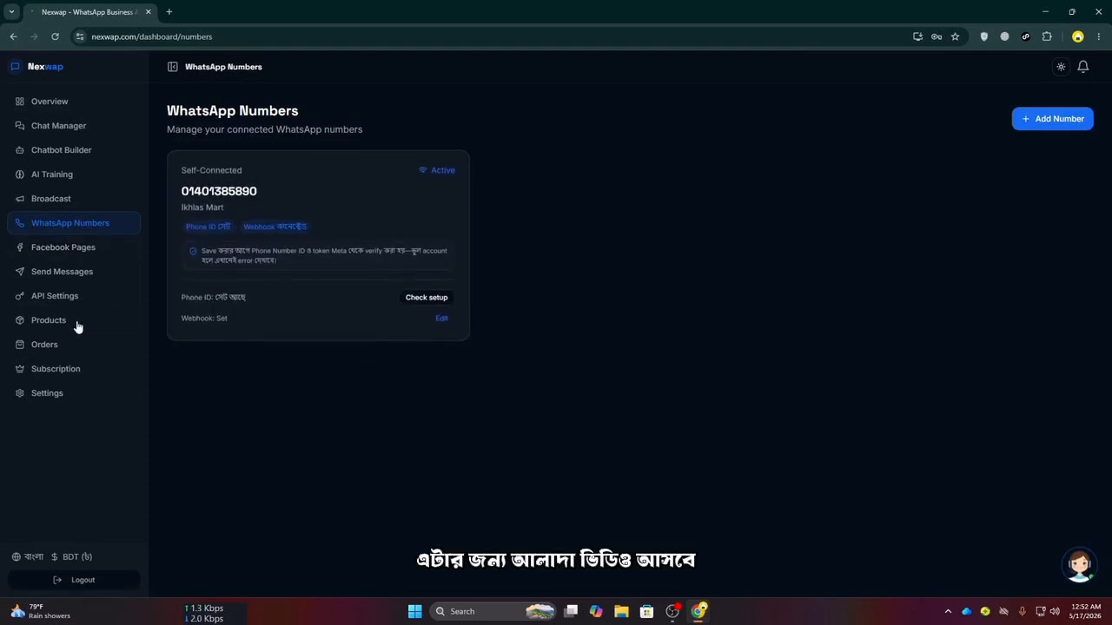
{"action": "left_click", "coordinate": [91, 253]}
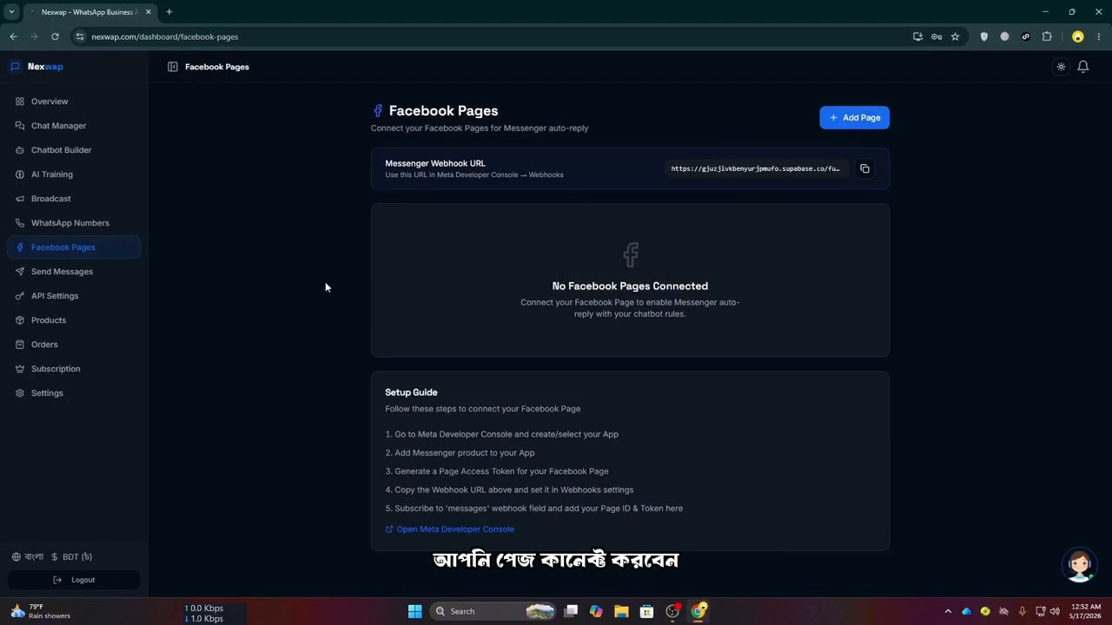
On the Send Messages page, choose the Ikhlas Mart number as sender, and go through the recipient and message fields without filling them
{"action": "left_click", "coordinate": [92, 276]}
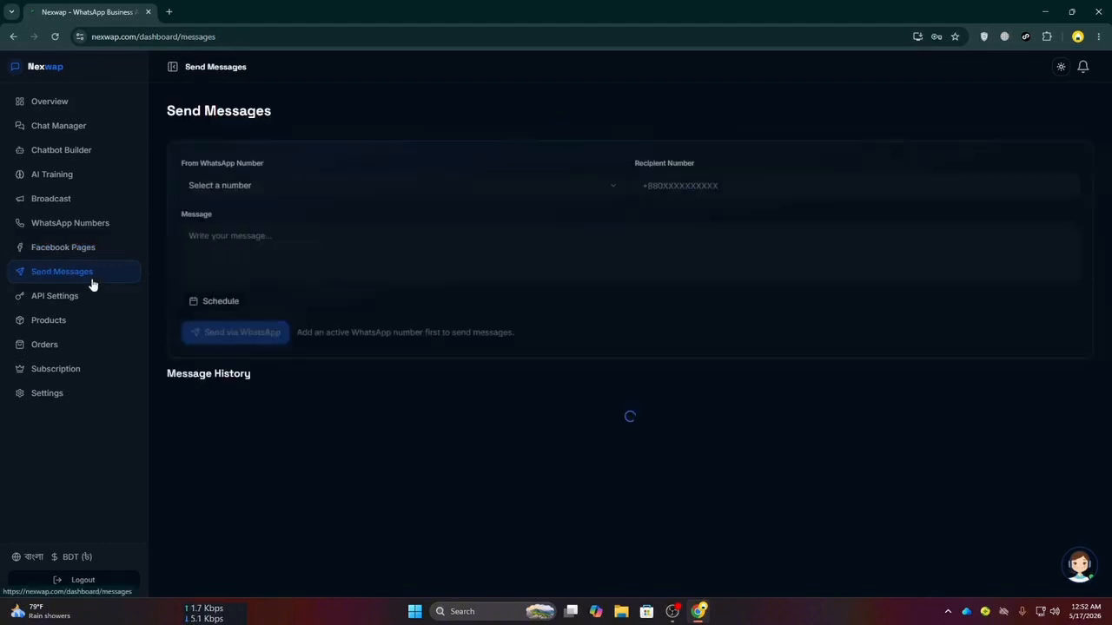
{"action": "left_click", "coordinate": [343, 177]}
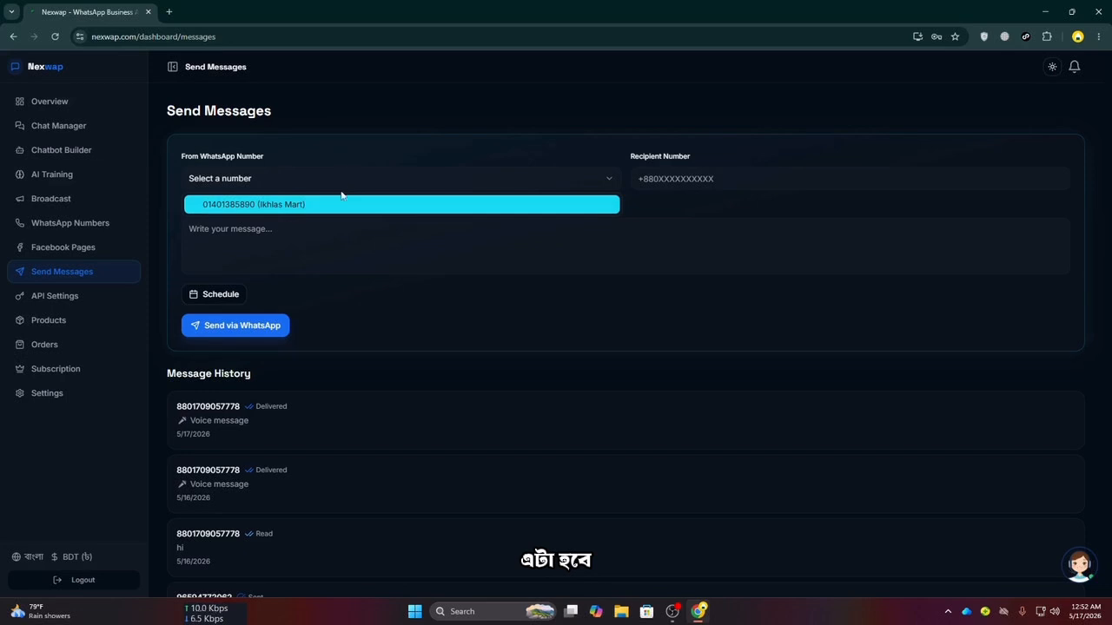
{"action": "left_click", "coordinate": [342, 200]}
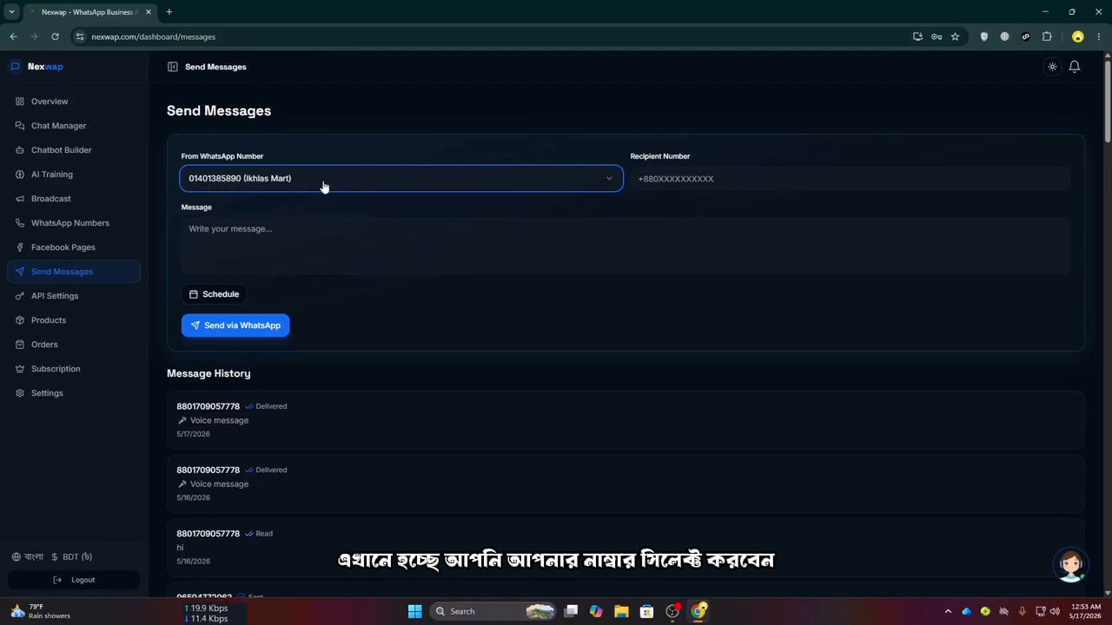
{"action": "left_click", "coordinate": [380, 180]}
{"action": "left_click", "coordinate": [758, 180]}
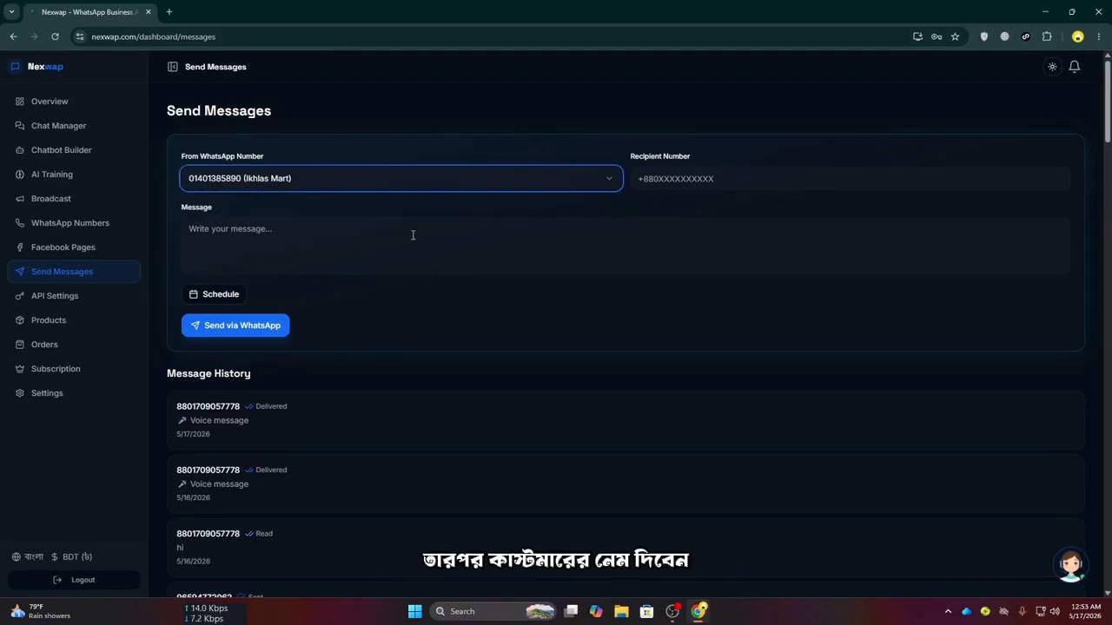
{"action": "left_click", "coordinate": [288, 239]}
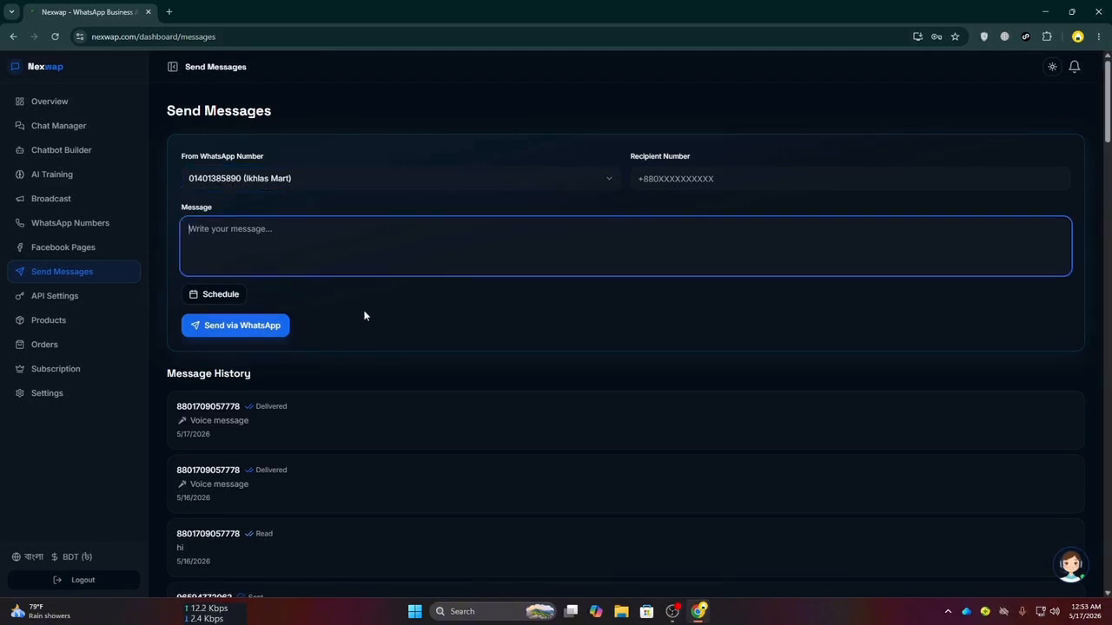
{"action": "scroll", "coordinate": [521, 300], "scroll_direction": "down", "scroll_amount": 1}
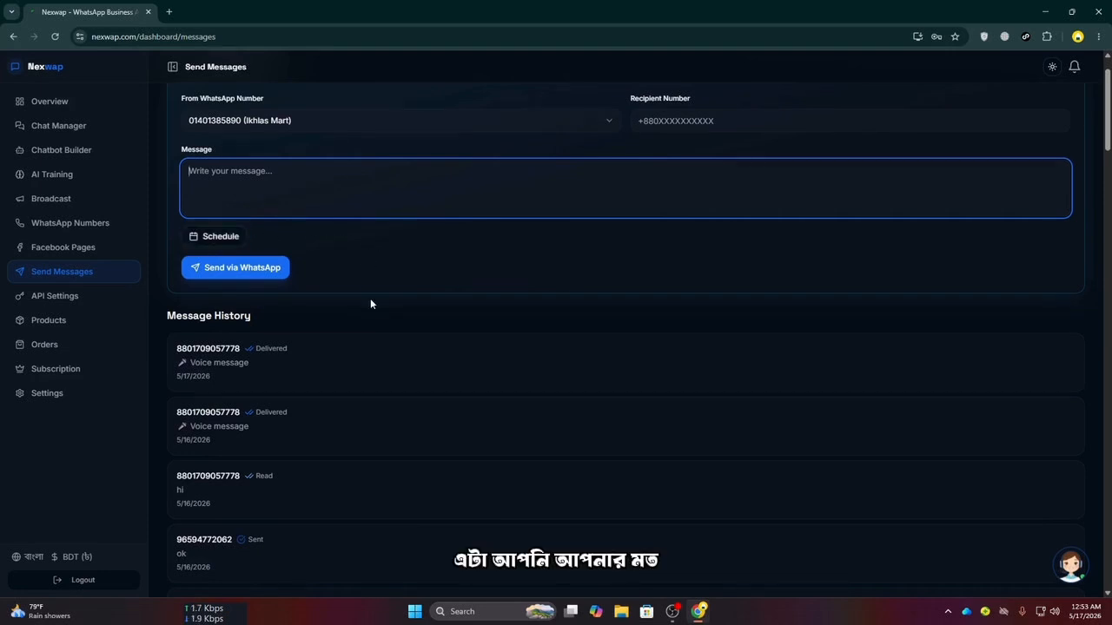
Look through the webhook, API endpoints and cURL example in API Settings, and open the Products page
{"action": "left_click", "coordinate": [52, 295]}
{"action": "scroll", "coordinate": [364, 286], "scroll_direction": "down", "scroll_amount": 3}
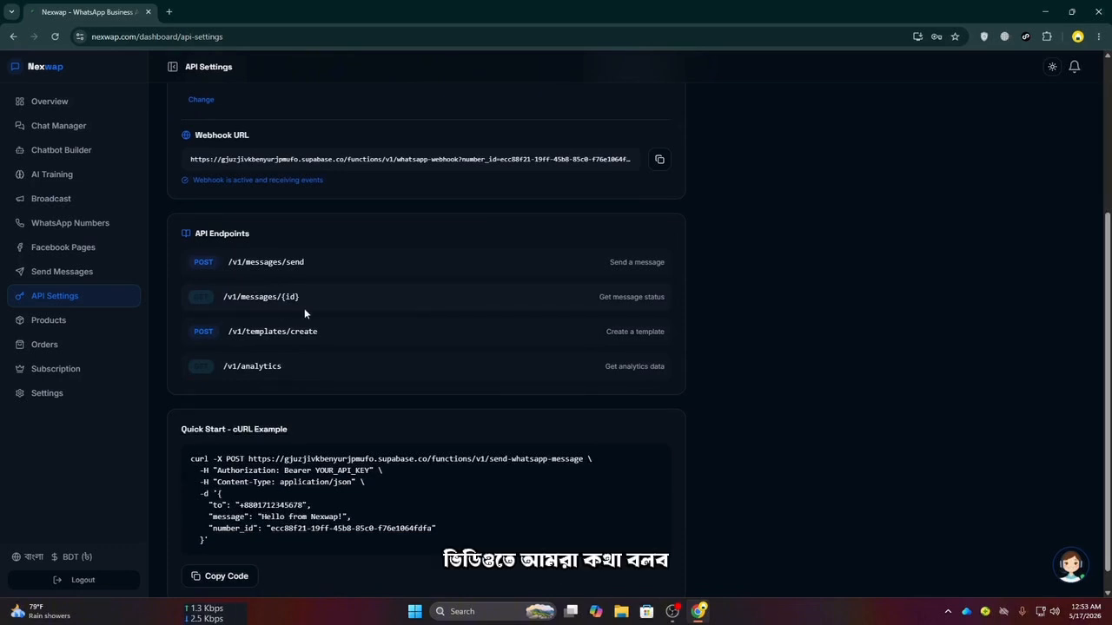
{"action": "left_click", "coordinate": [52, 320]}
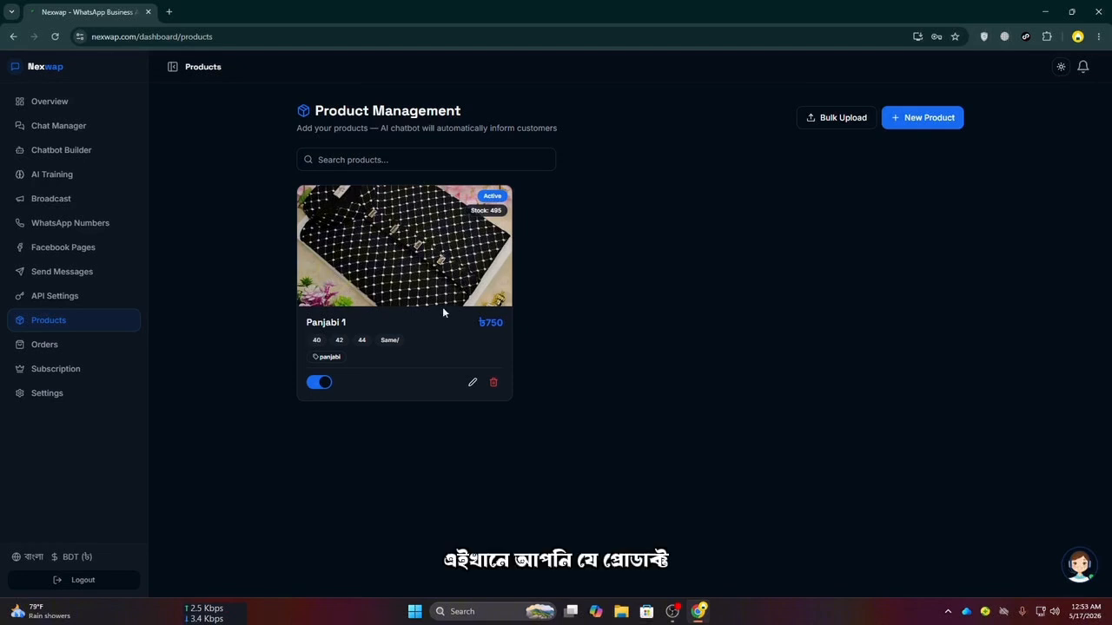
Open a new product form and go through its minimum price, description, category and available sizes fields without entering values
{"action": "left_click", "coordinate": [915, 127]}
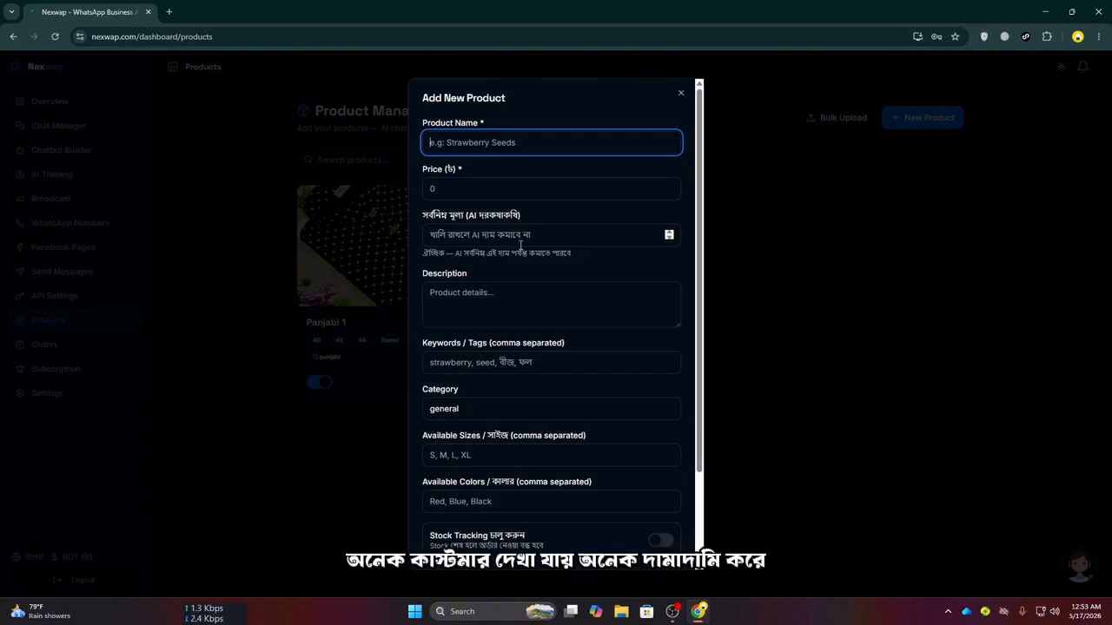
{"action": "left_click", "coordinate": [556, 235]}
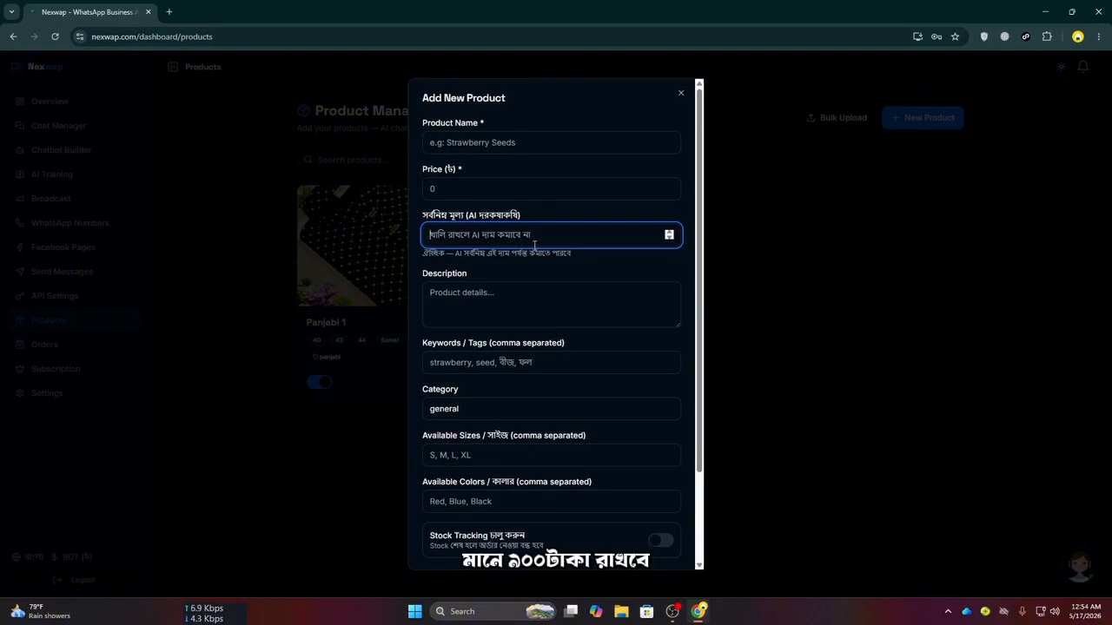
{"action": "left_click", "coordinate": [512, 296]}
{"action": "scroll", "coordinate": [525, 290], "scroll_direction": "down", "scroll_amount": 2}
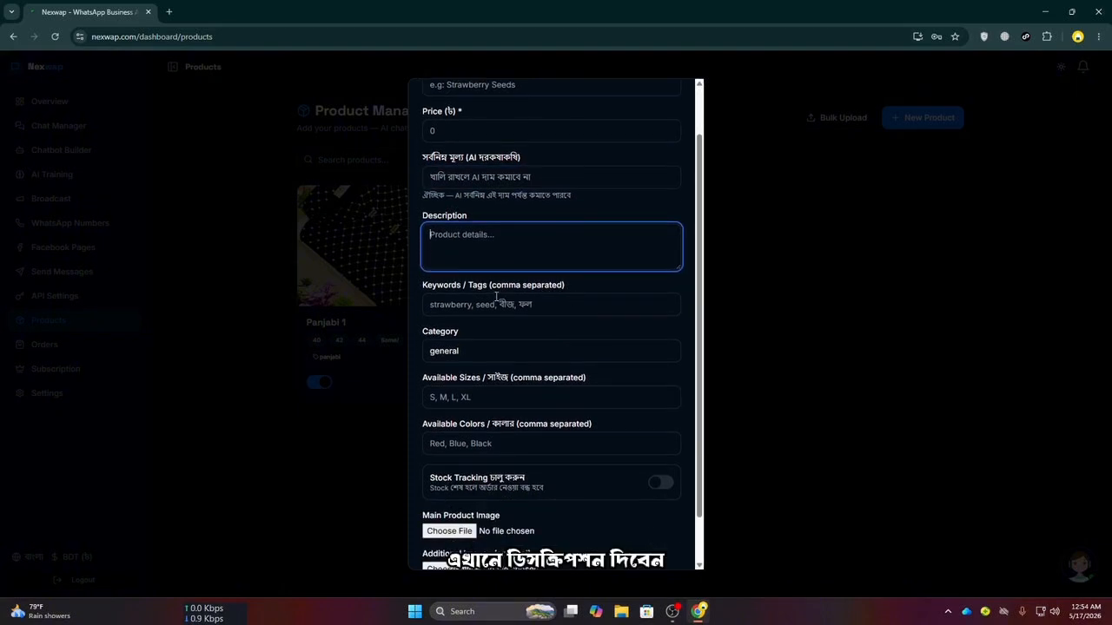
{"action": "left_click", "coordinate": [548, 294]}
{"action": "scroll", "coordinate": [548, 291], "scroll_direction": "down", "scroll_amount": 2}
{"action": "left_click_drag", "start_coordinate": [451, 300], "coordinate": [525, 305]}
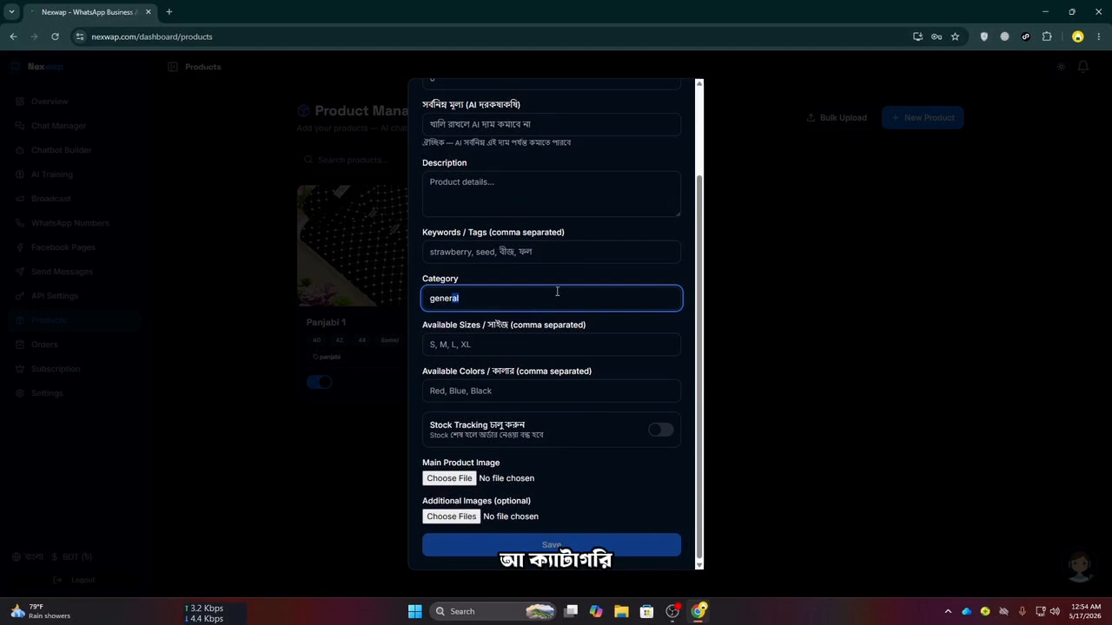
{"action": "left_click", "coordinate": [495, 345]}
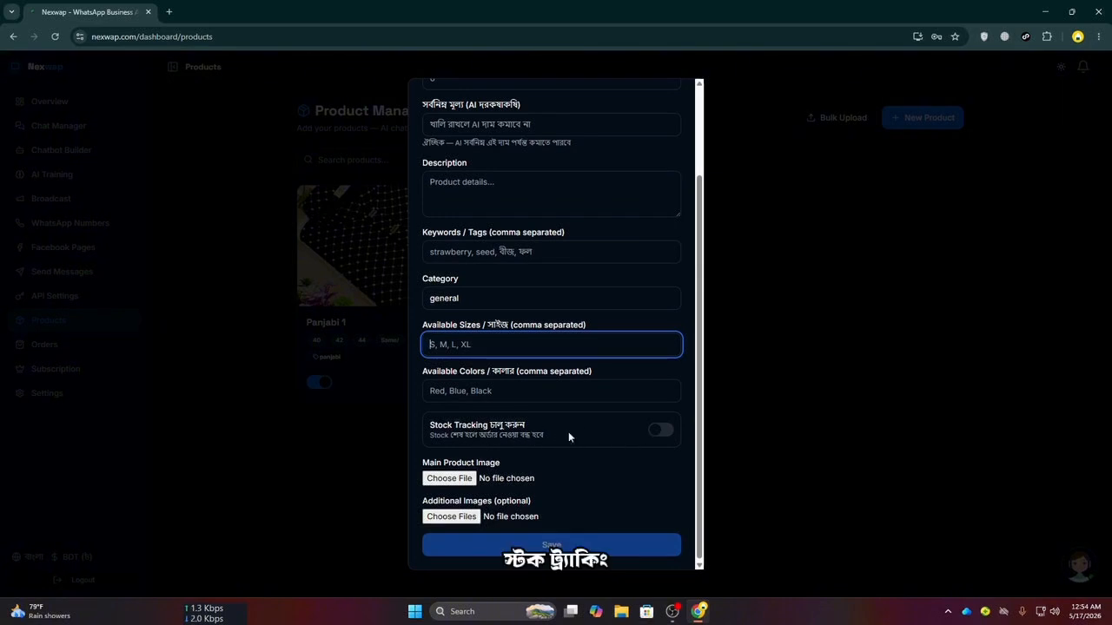
View the main product image picker, cancel it without choosing a file, and close the new product form unsaved
{"action": "left_click", "coordinate": [451, 479]}
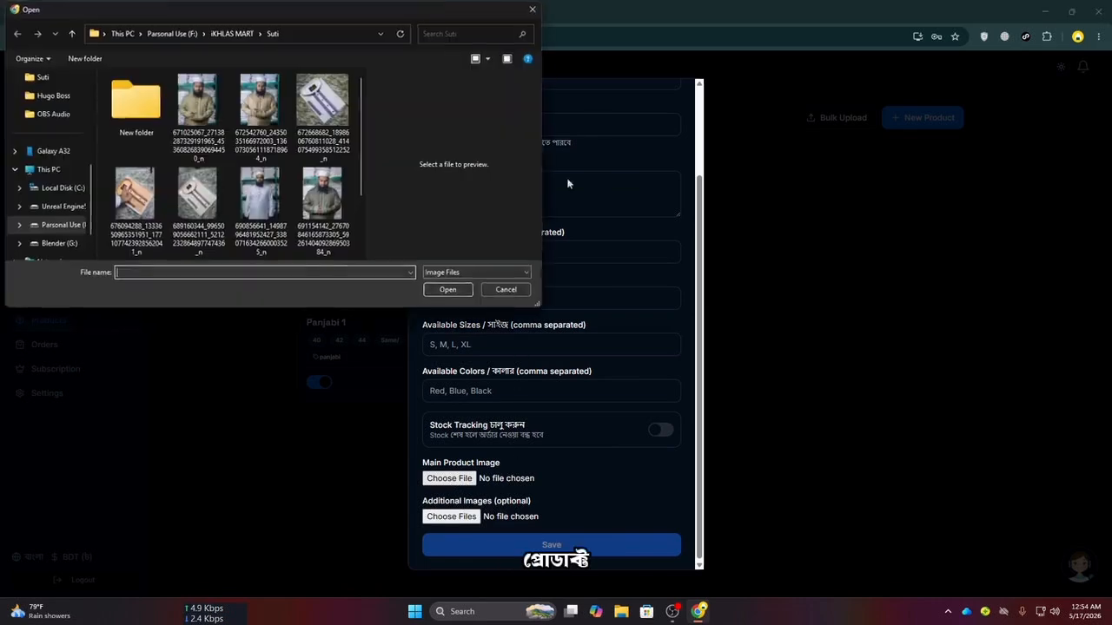
{"action": "left_click", "coordinate": [533, 11]}
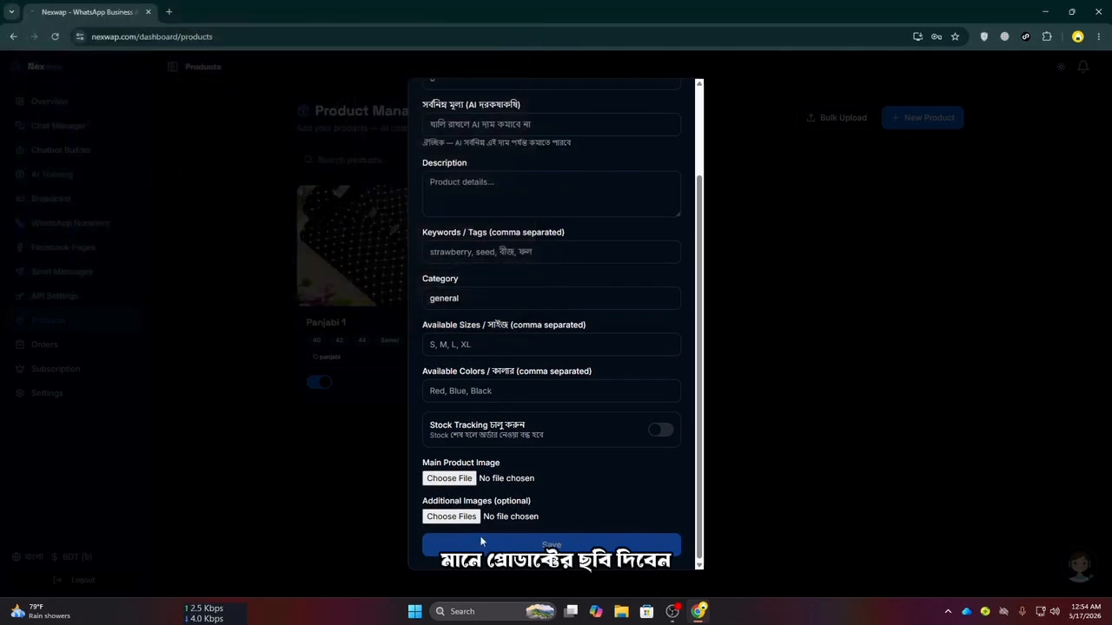
{"action": "scroll", "coordinate": [645, 167], "scroll_direction": "up", "scroll_amount": 3}
{"action": "left_click", "coordinate": [834, 222]}
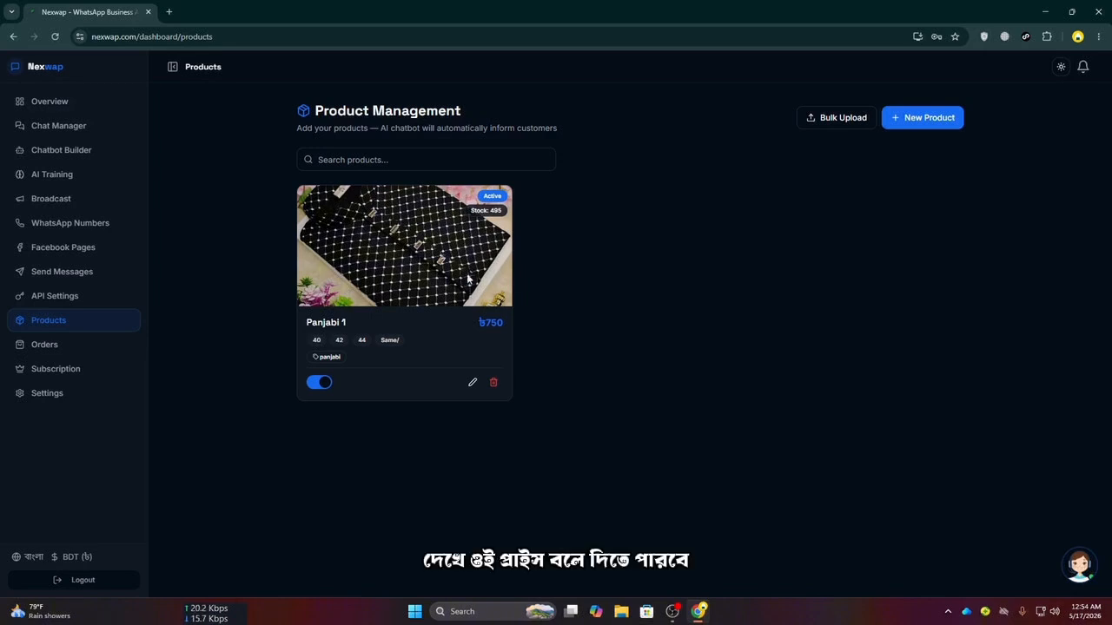
View the Orders page, return briefly to Products, and look through the available plans on the Subscription page
{"action": "left_click", "coordinate": [75, 346]}
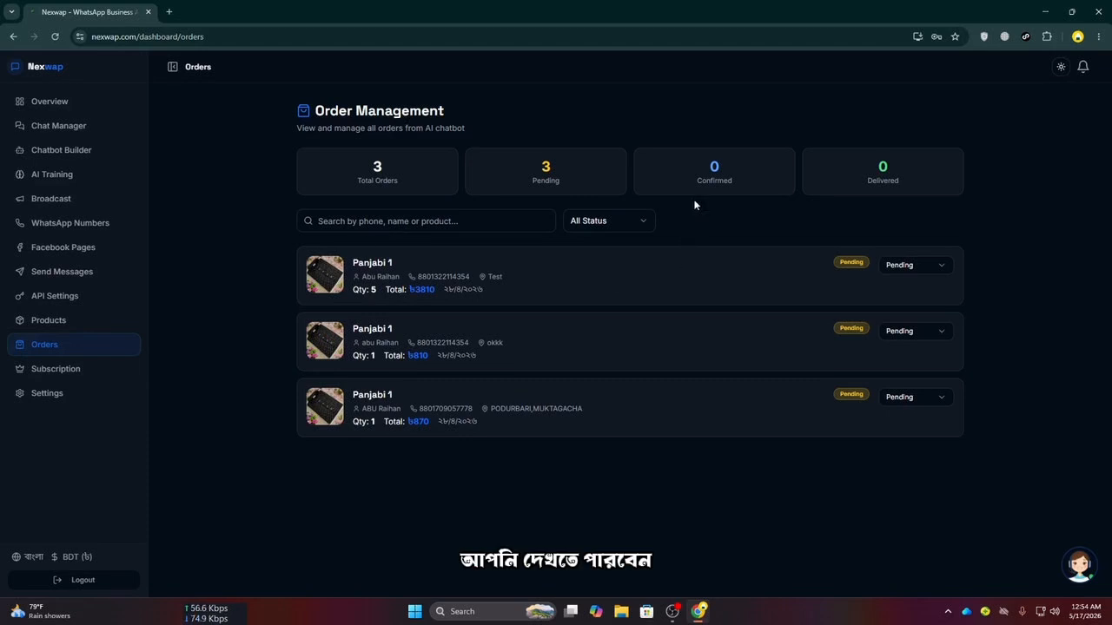
{"action": "left_click", "coordinate": [87, 330]}
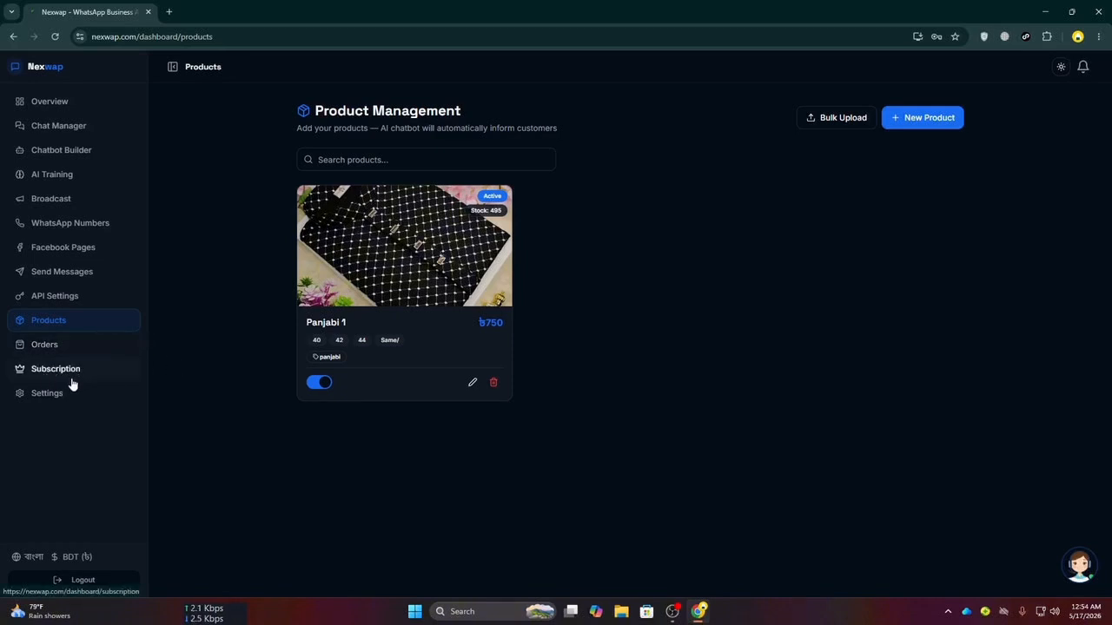
{"action": "left_click", "coordinate": [78, 377]}
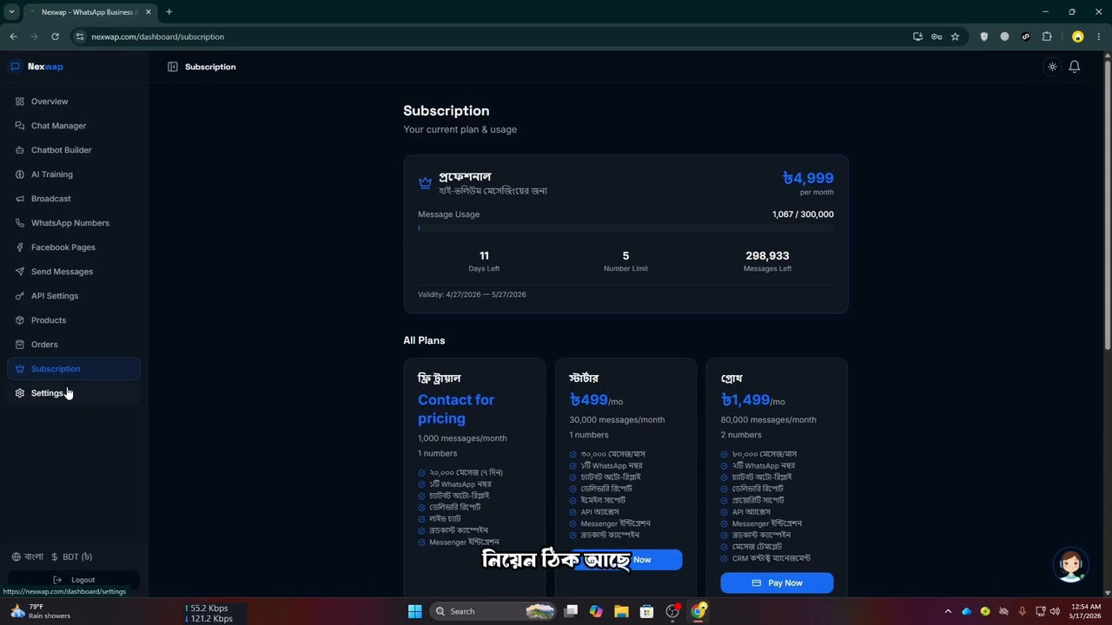
{"action": "left_click_drag", "start_coordinate": [70, 392], "coordinate": [504, 402]}
{"action": "scroll", "coordinate": [503, 402], "scroll_direction": "down", "scroll_amount": 2}
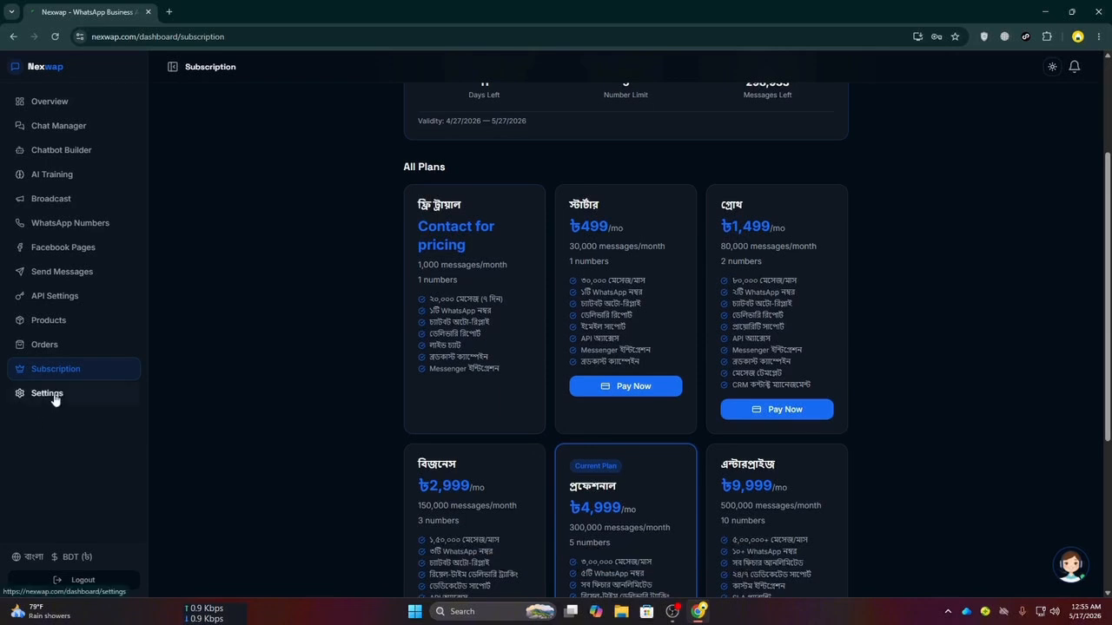
Review the Settings page from the business information and delivery charges through the login history to the agents section
{"action": "left_click", "coordinate": [54, 396]}
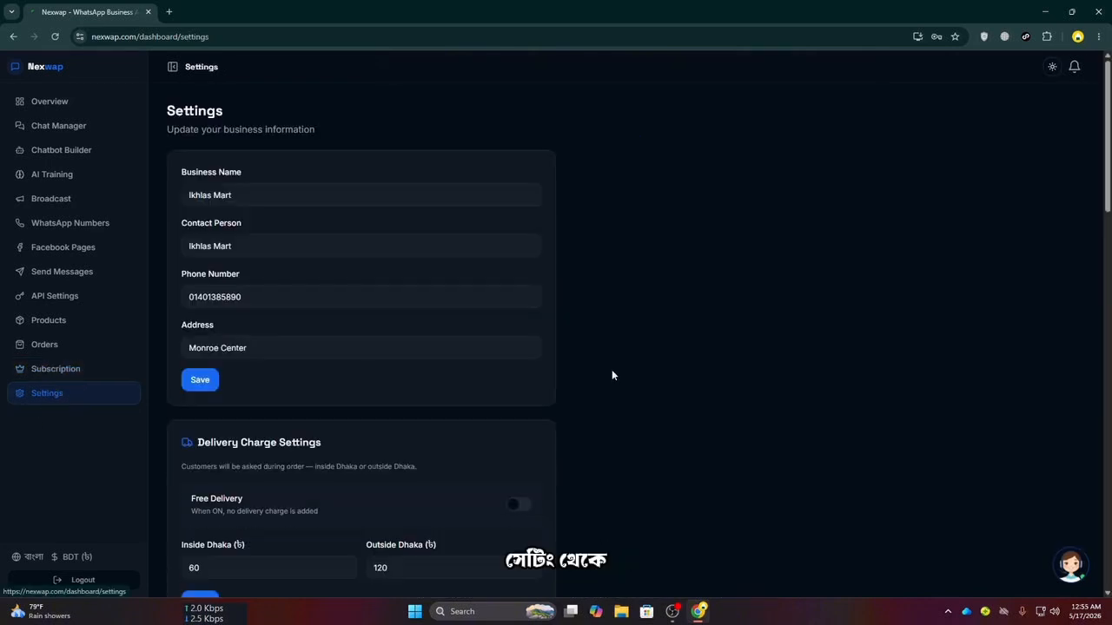
{"action": "scroll", "coordinate": [295, 229], "scroll_direction": "down", "scroll_amount": 2}
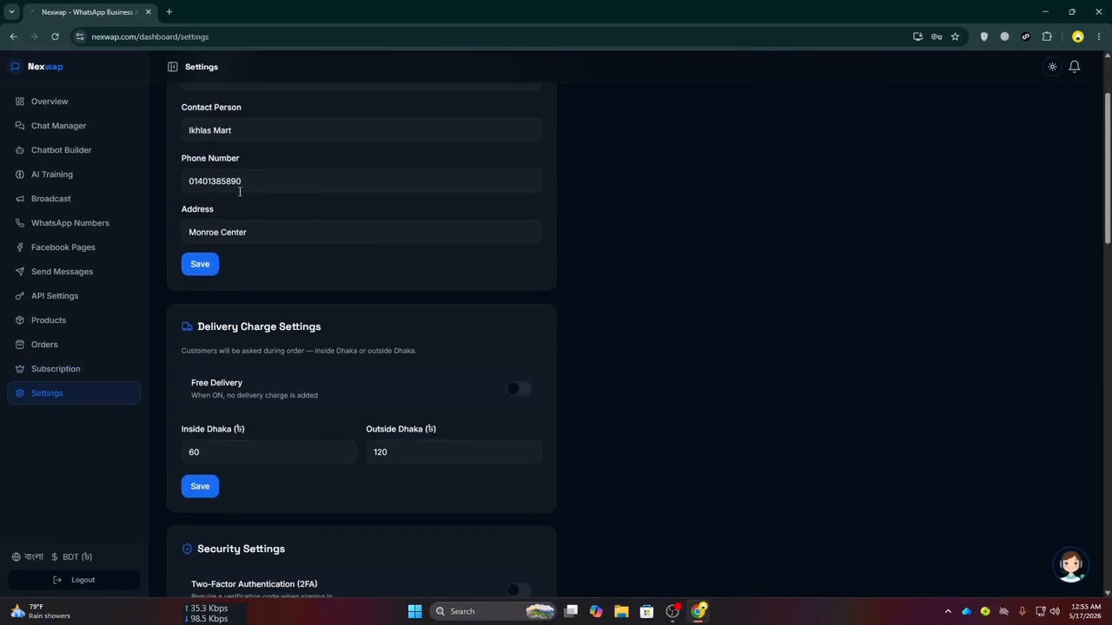
{"action": "scroll", "coordinate": [250, 251], "scroll_direction": "down", "scroll_amount": 2}
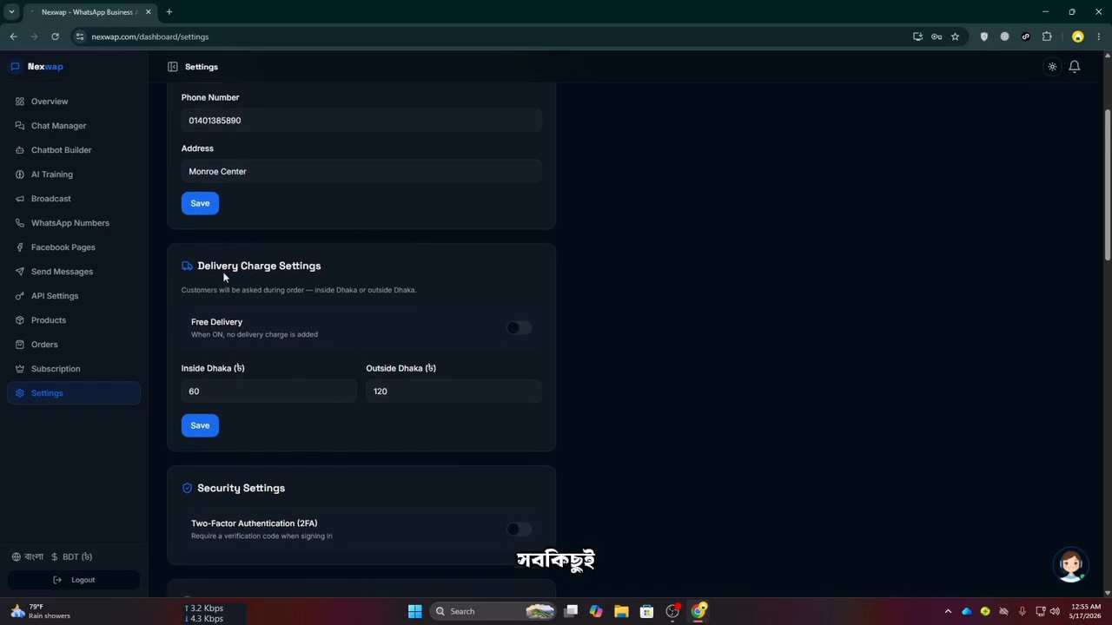
{"action": "scroll", "coordinate": [349, 327], "scroll_direction": "down", "scroll_amount": 15}
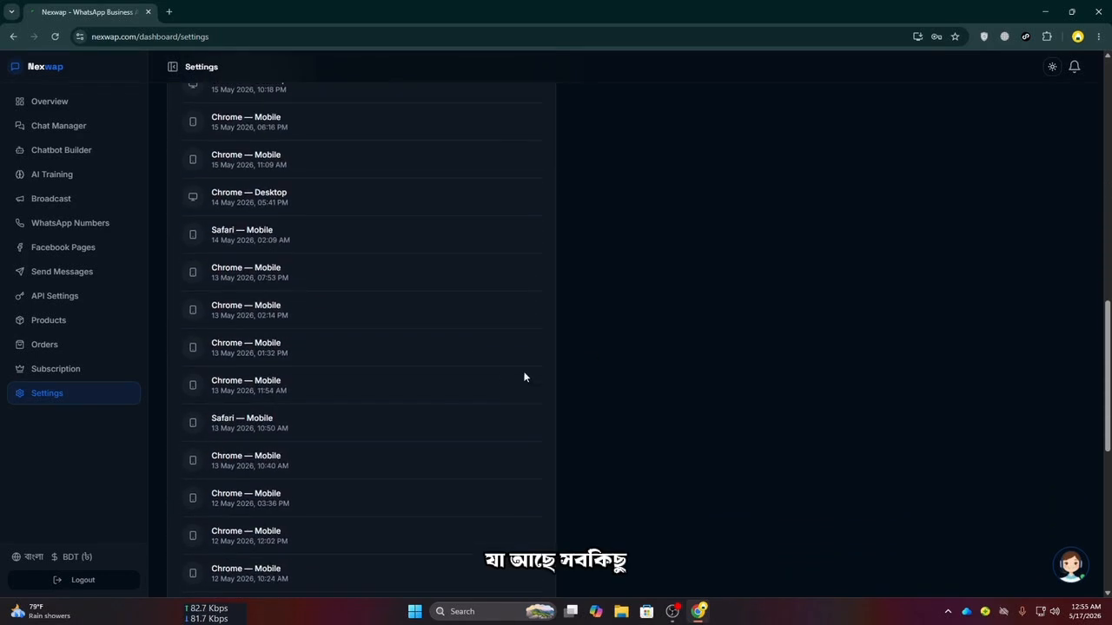
{"action": "scroll", "coordinate": [158, 405], "scroll_direction": "down", "scroll_amount": 3}
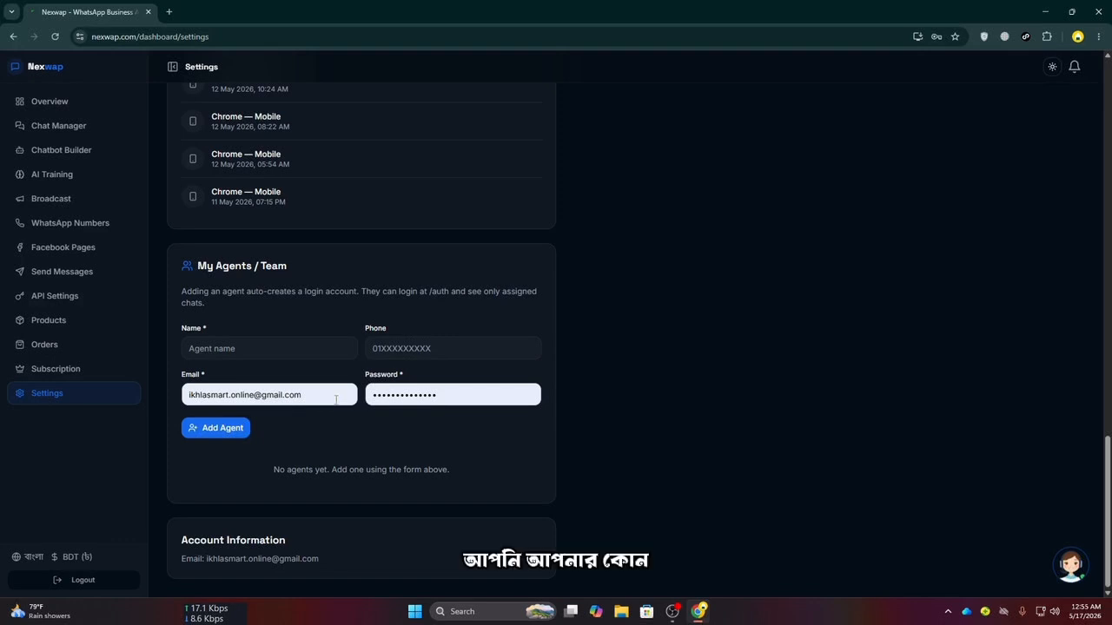
Go through the agent name, phone, email and password fields without adding an agent, and return to the login history
{"action": "left_click", "coordinate": [238, 349]}
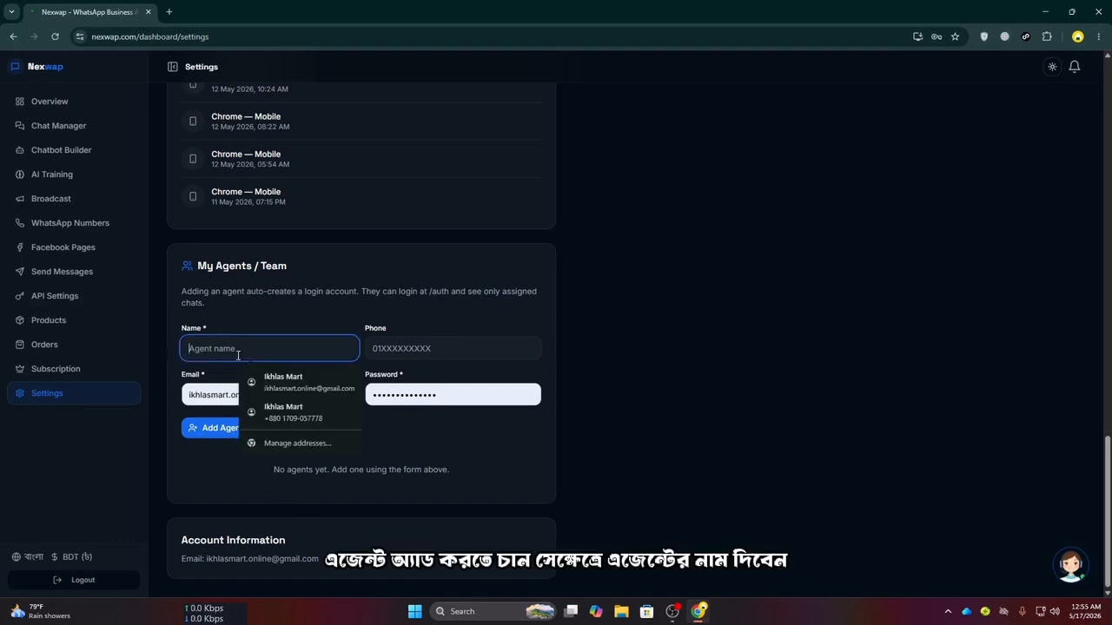
{"action": "left_click", "coordinate": [420, 350]}
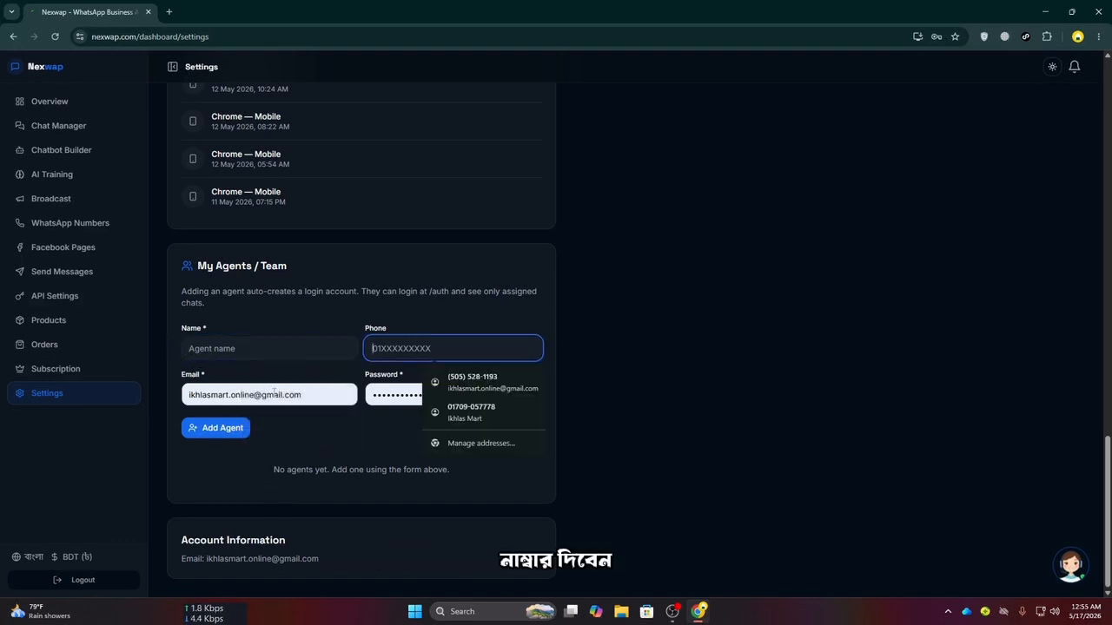
{"action": "left_click", "coordinate": [274, 394]}
{"action": "left_click", "coordinate": [368, 396]}
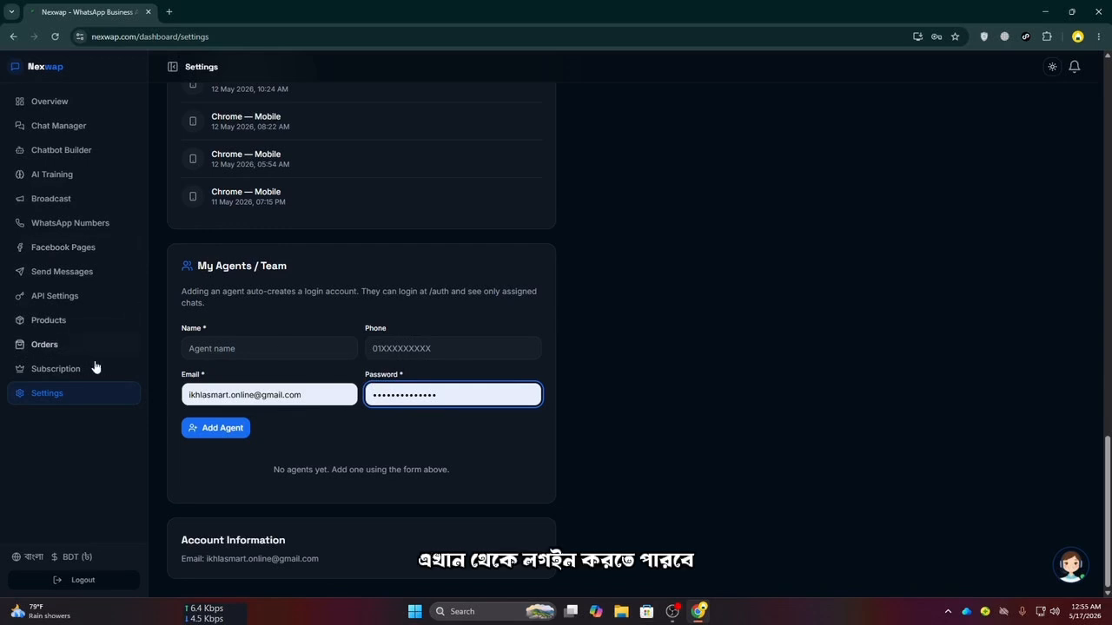
{"action": "left_click", "coordinate": [357, 459]}
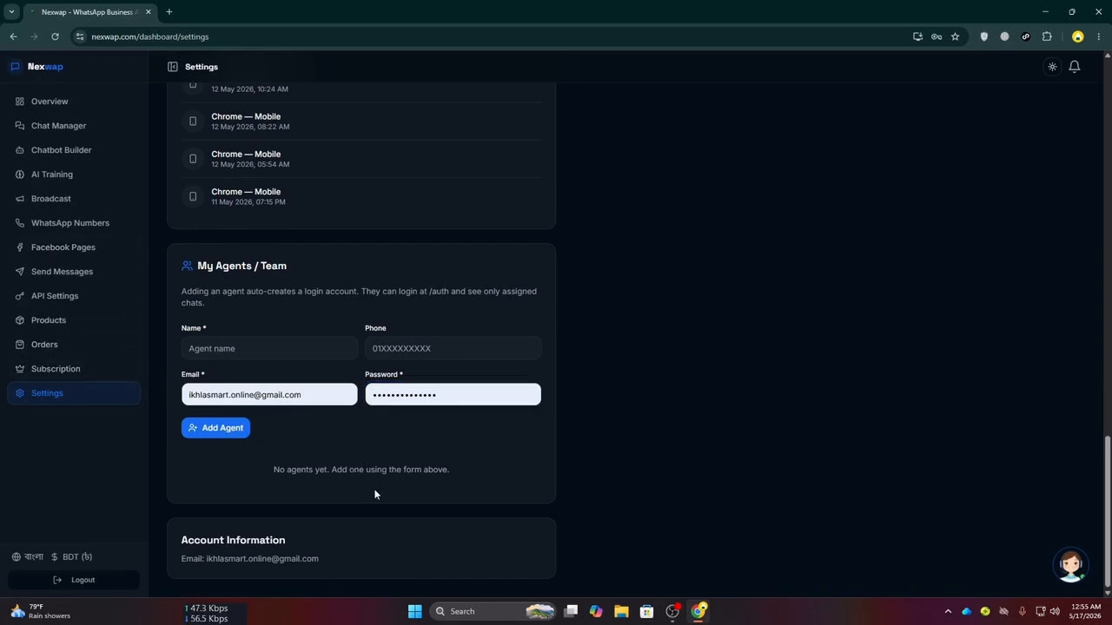
{"action": "scroll", "coordinate": [308, 456], "scroll_direction": "up", "scroll_amount": 6}
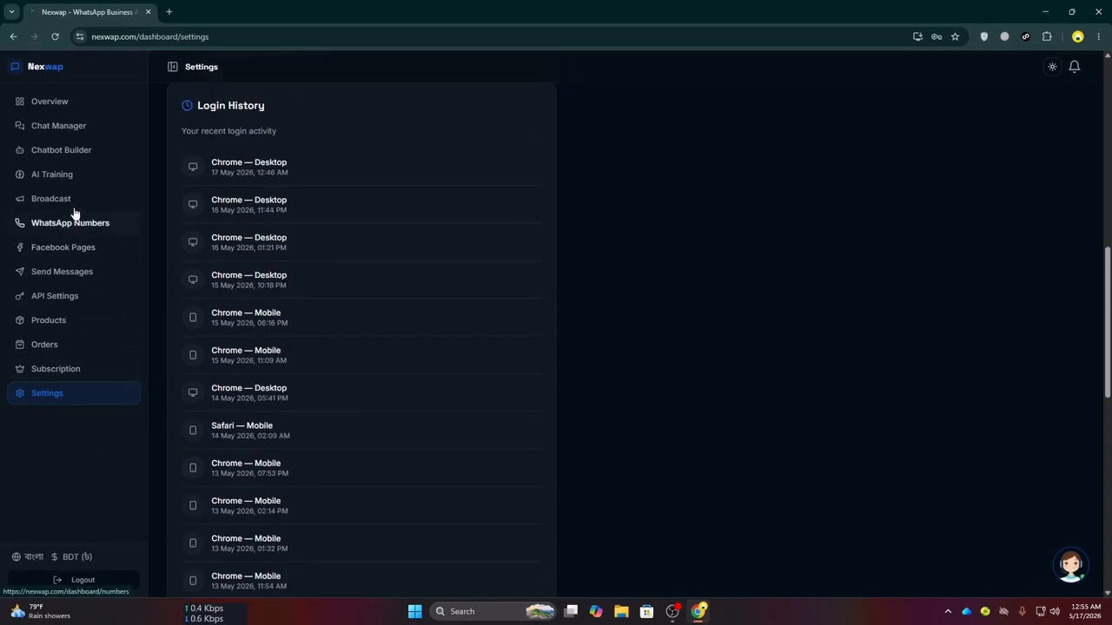
Open the Chat Manager and return to the Overview dashboard
{"action": "left_click", "coordinate": [72, 128]}
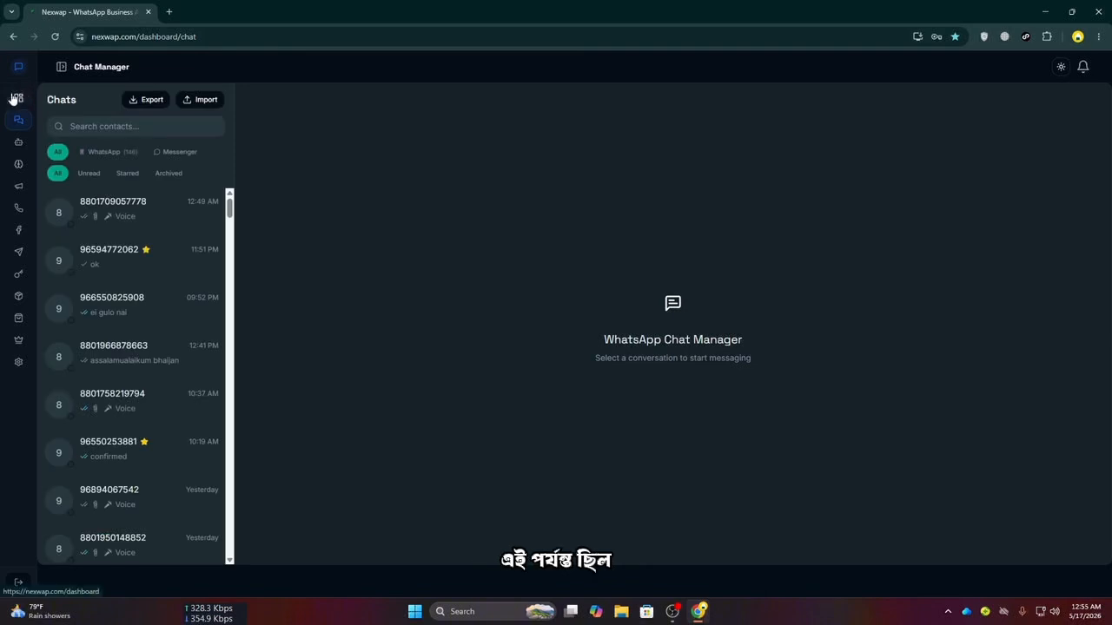
{"action": "left_click", "coordinate": [13, 98]}
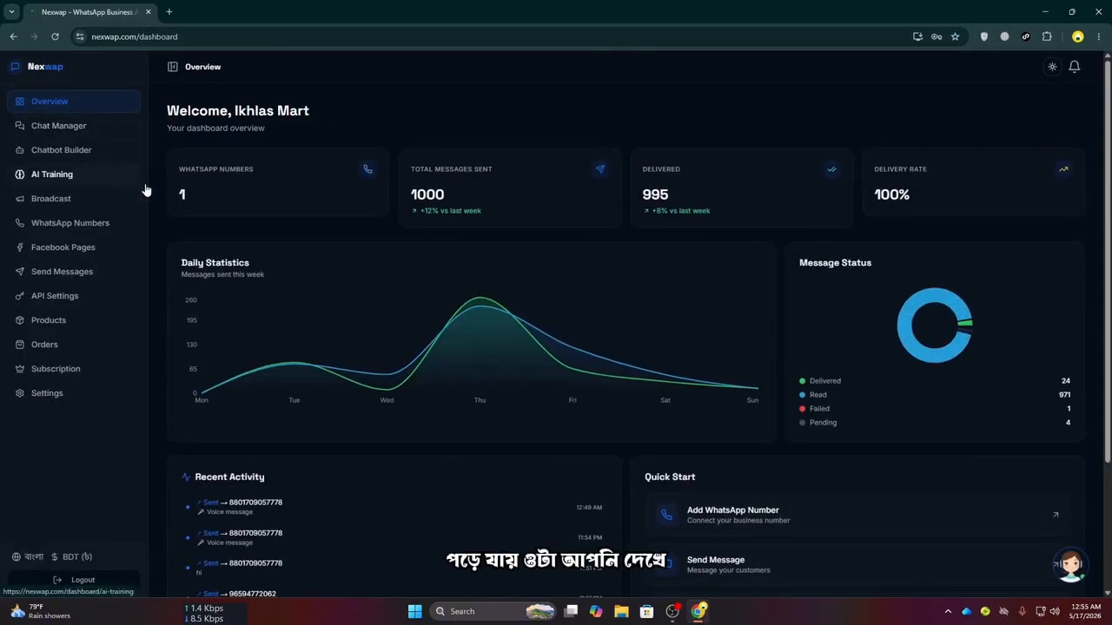
{"action": "mouse_move", "coordinate": [415, 372]}
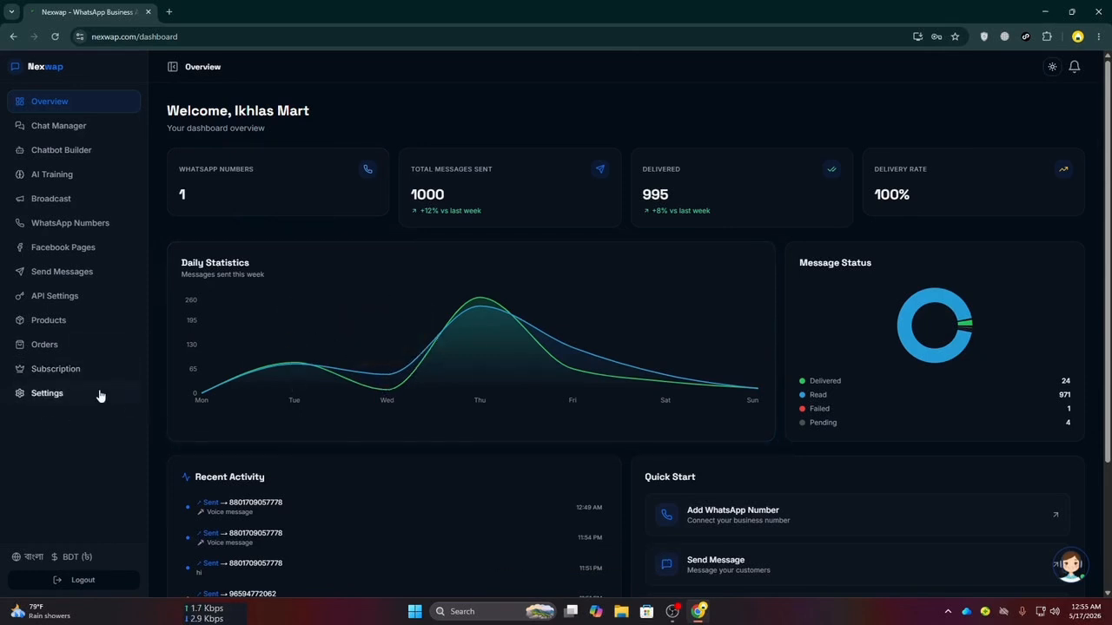
View the Nexwap Support chat's popular questions, close it, and look over the dashboard's recent activity and quick start sections
{"action": "left_click", "coordinate": [1072, 566]}
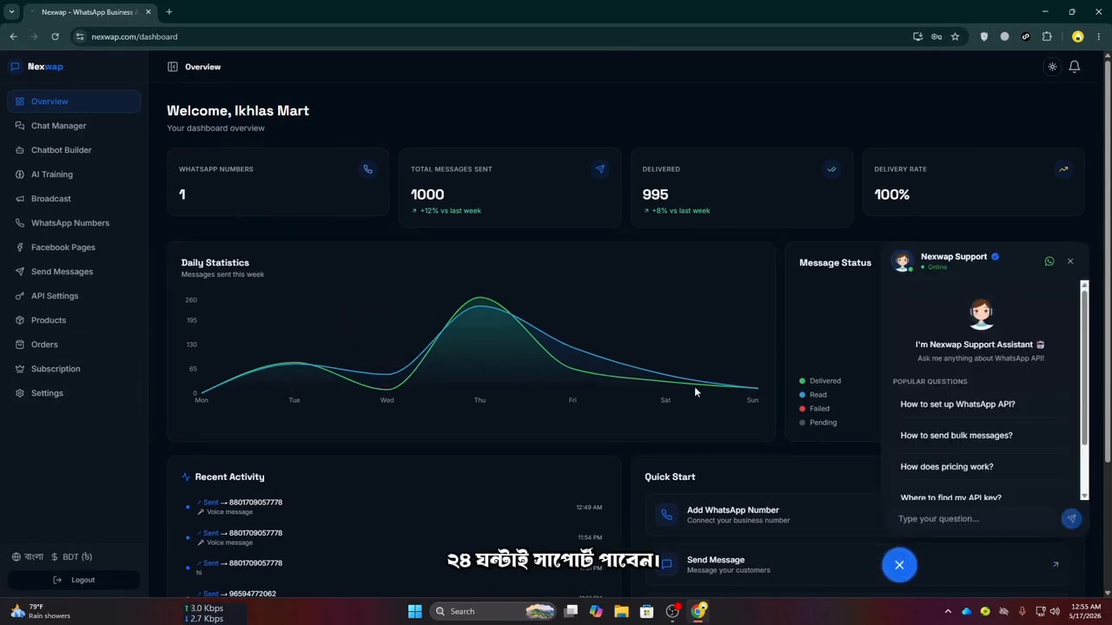
{"action": "scroll", "coordinate": [1035, 397], "scroll_direction": "down", "scroll_amount": 1}
{"action": "scroll", "coordinate": [1035, 391], "scroll_direction": "up", "scroll_amount": 1}
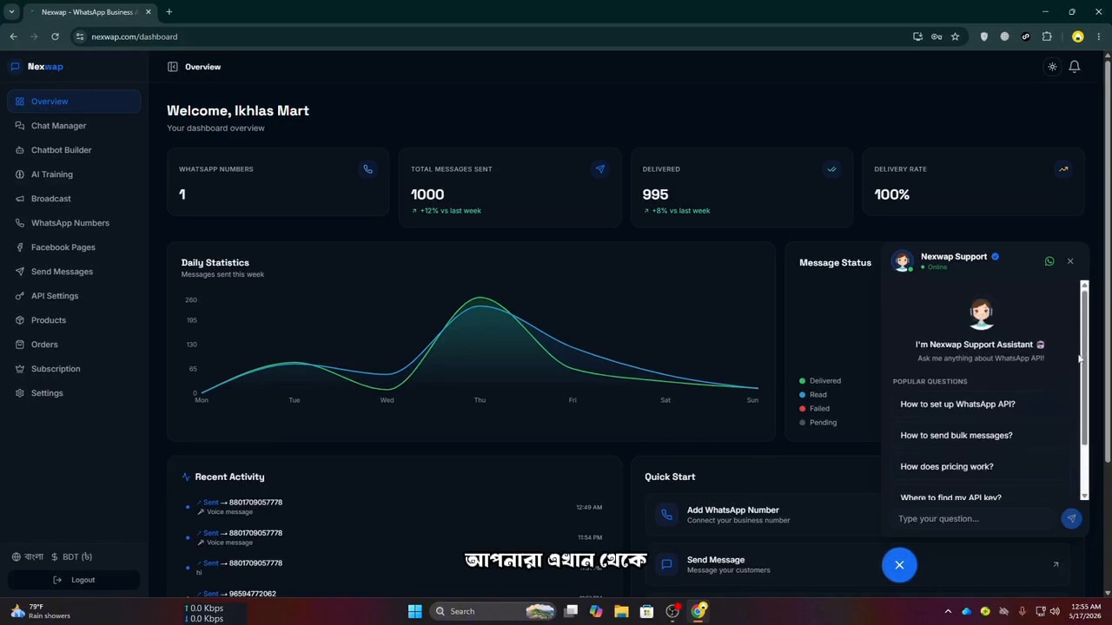
{"action": "left_click", "coordinate": [1070, 261]}
{"action": "scroll", "coordinate": [223, 467], "scroll_direction": "down", "scroll_amount": 2}
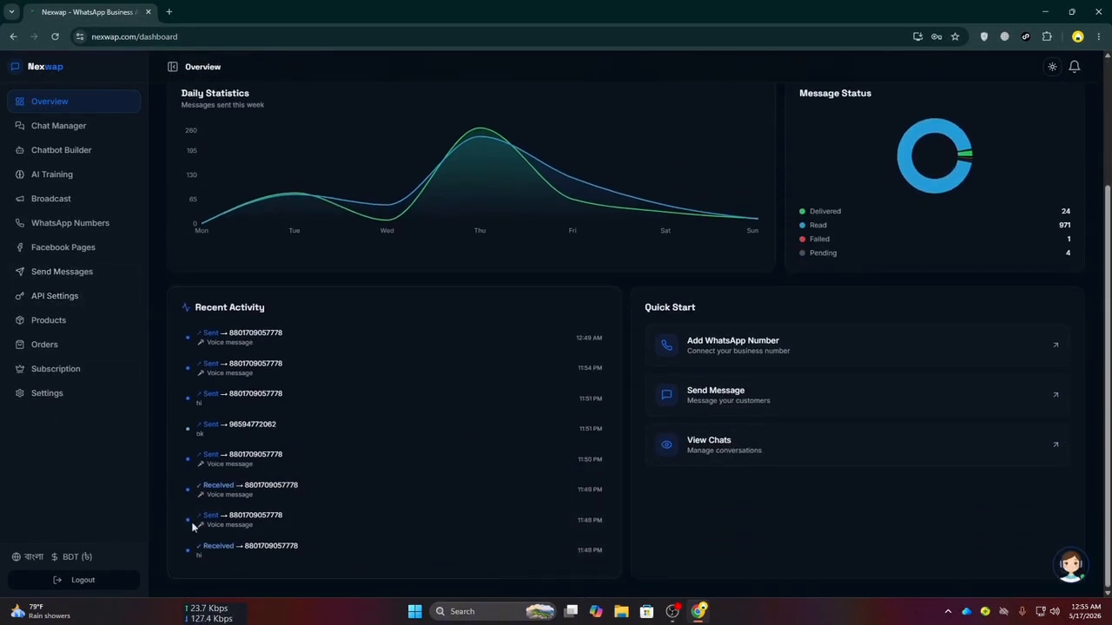
{"action": "scroll", "coordinate": [87, 299], "scroll_direction": "up", "scroll_amount": 2}
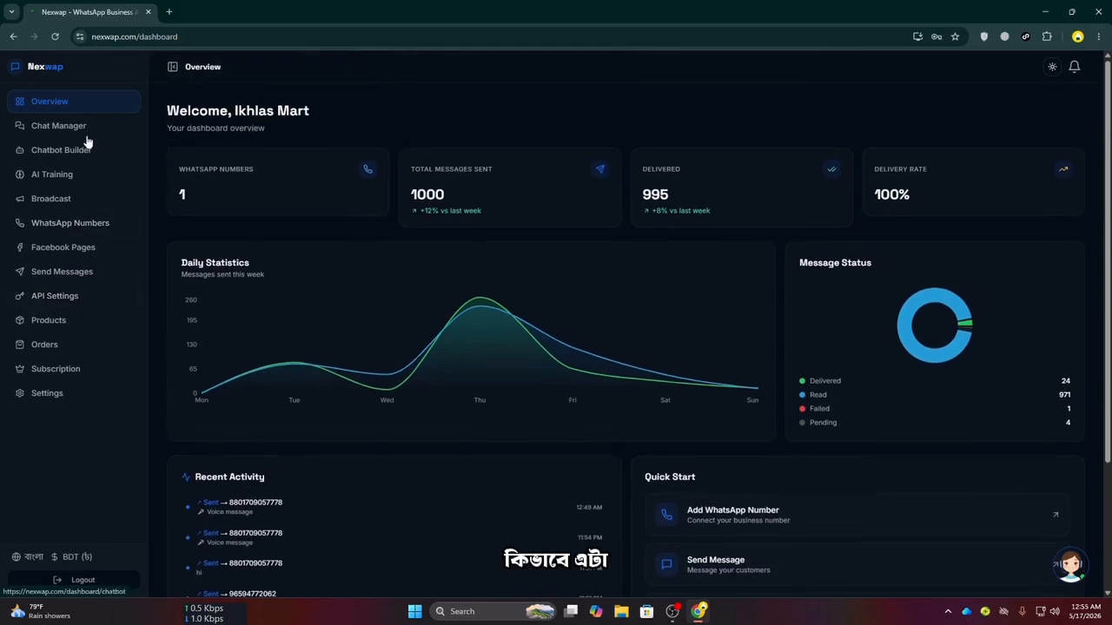